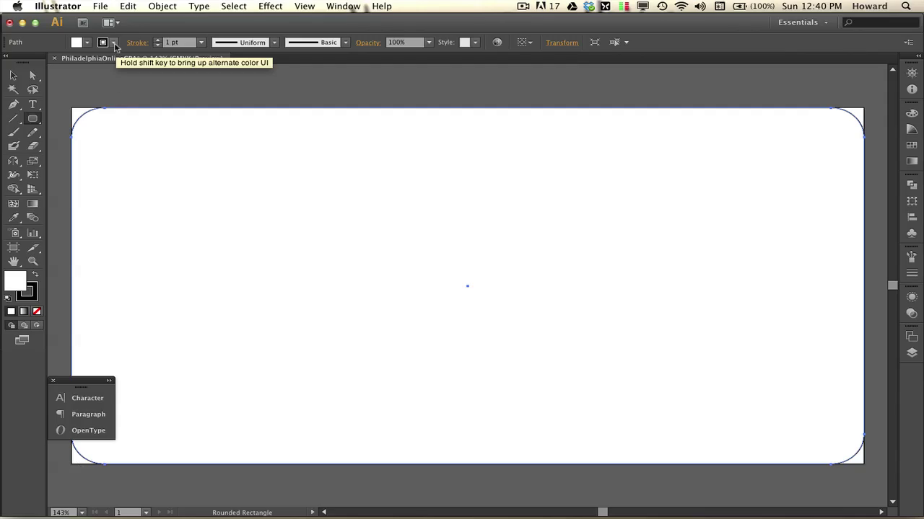
Step: Set the rounded rectangle's stroke to None and bring up its Appearance panel
left_click(115, 45)
left_click(7, 64)
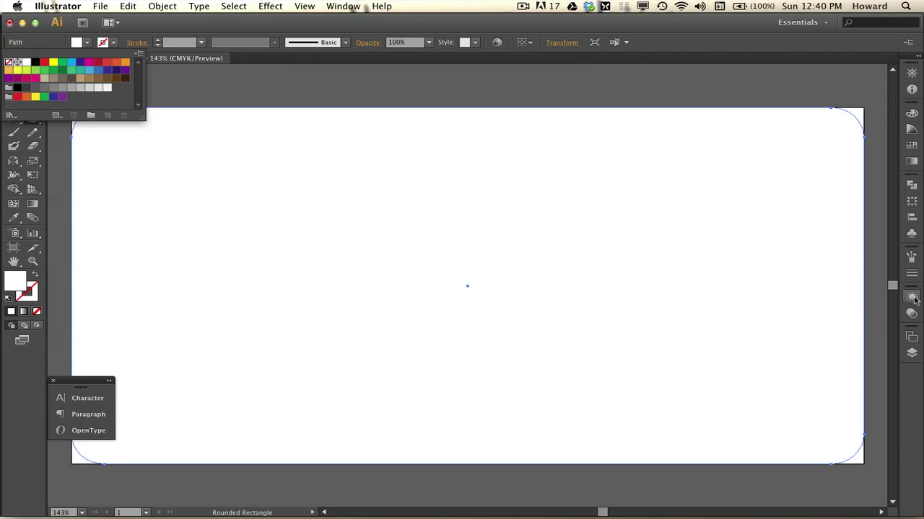
left_click(911, 299)
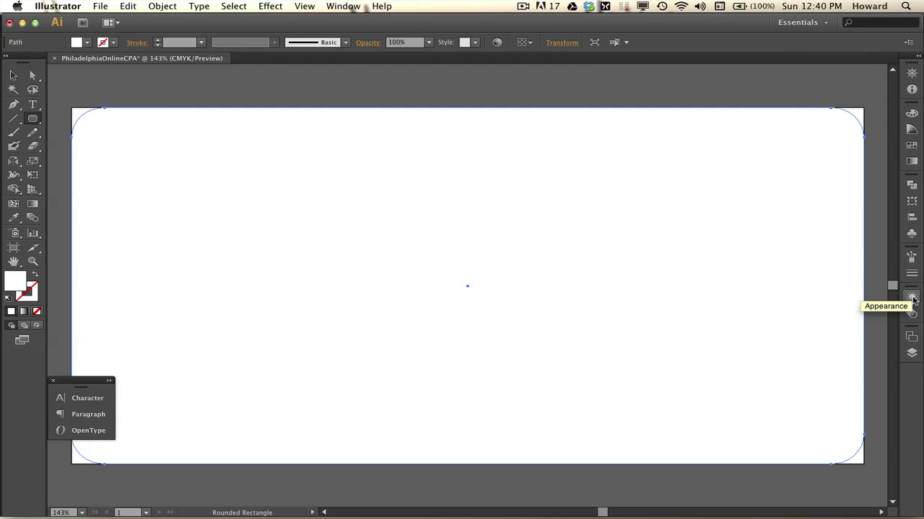
left_click(912, 299)
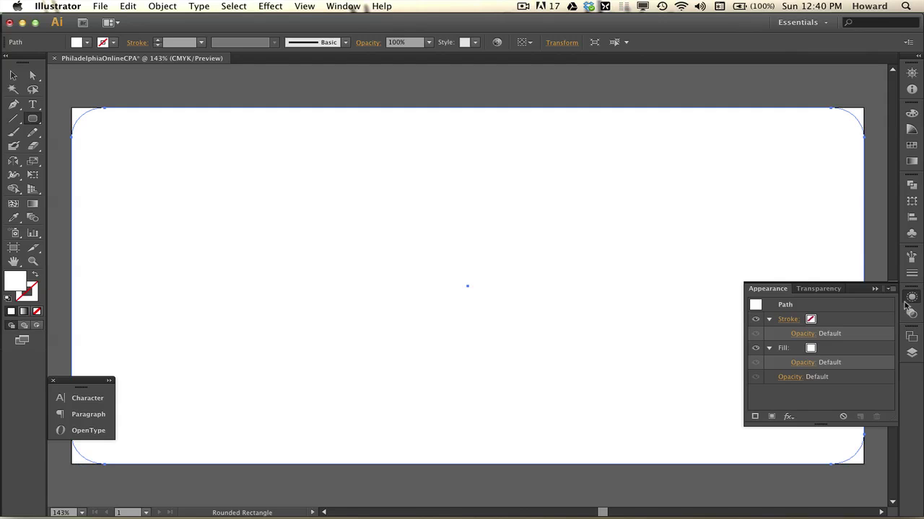
Step: Add a second stroke to the rectangle in the Acolors library's dark blue swatch, 6 pt weight
left_click(755, 417)
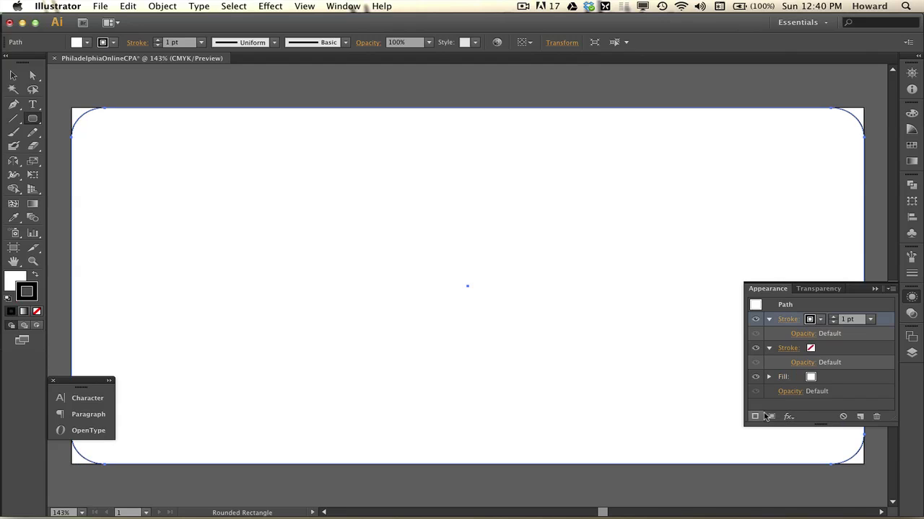
left_click(826, 321)
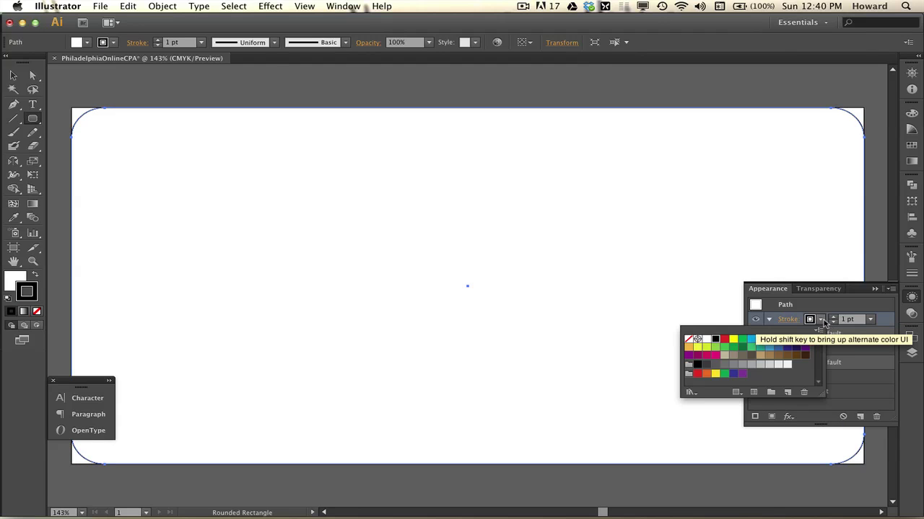
left_click(690, 393)
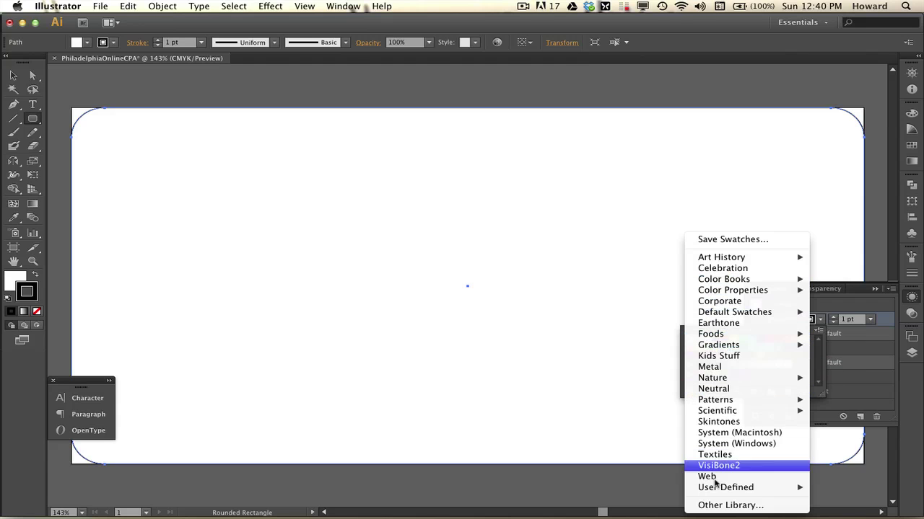
mouse_move(721, 488)
left_click(830, 489)
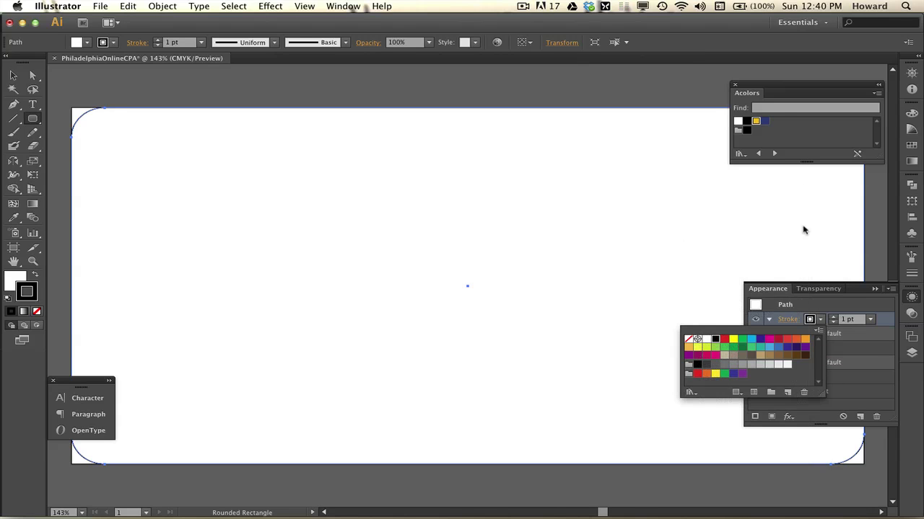
left_click(765, 123)
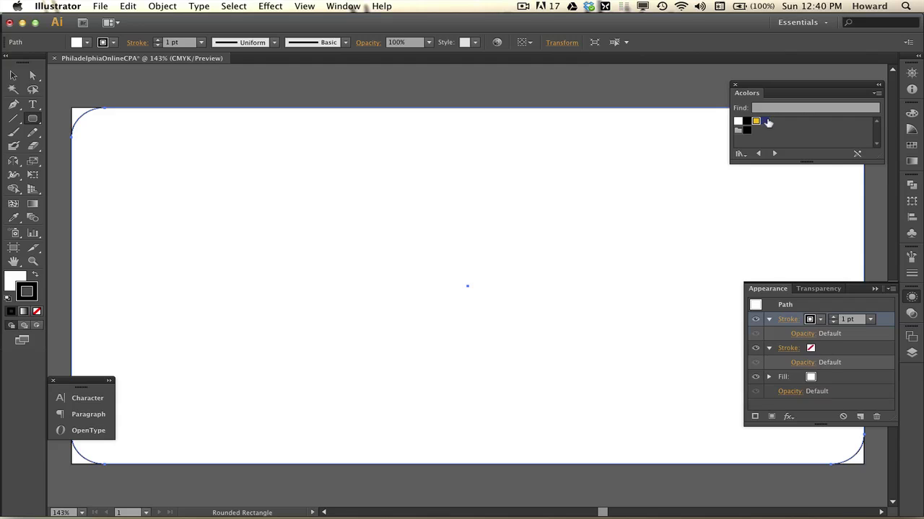
left_click(764, 122)
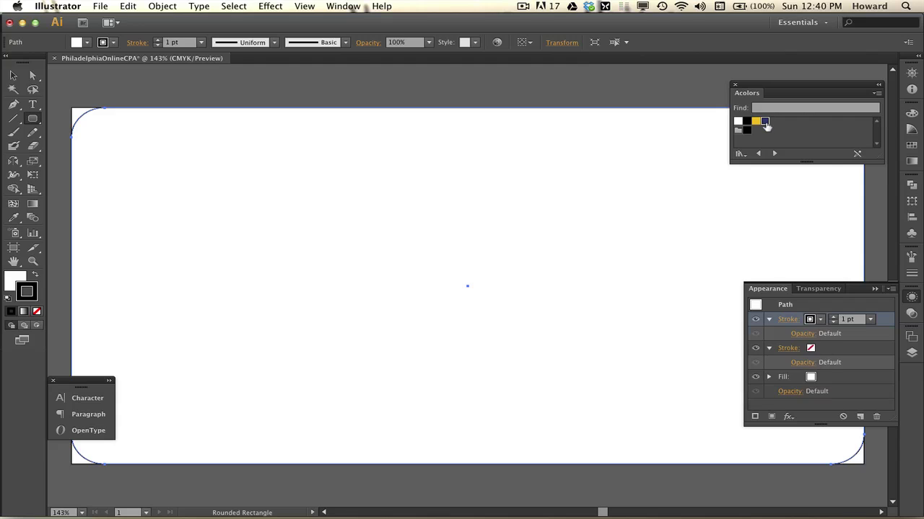
left_click(871, 320)
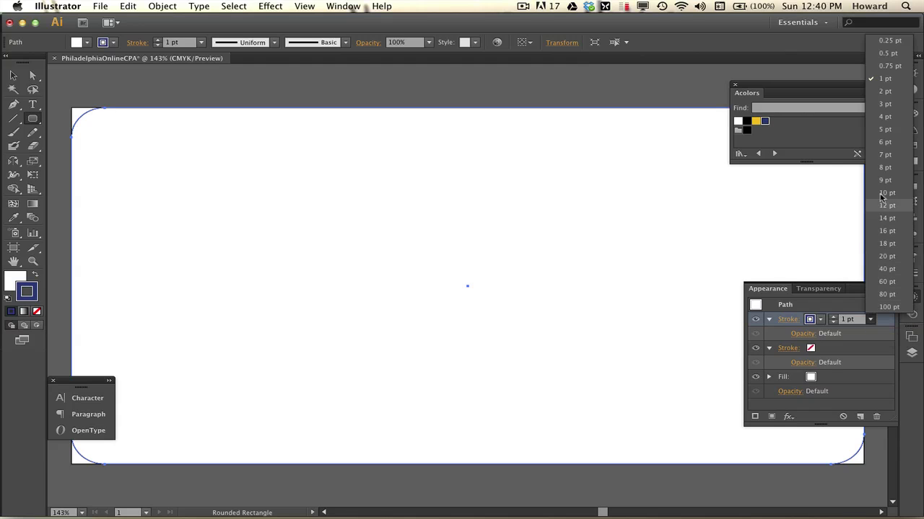
key("Escape")
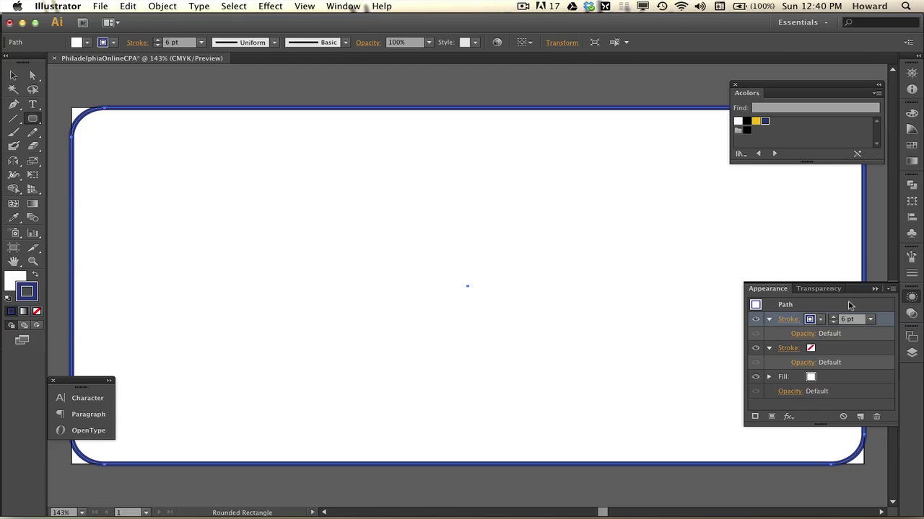
Step: Apply an Offset Path effect of -0.2 in to the blue stroke, checking it with Preview
left_click(788, 416)
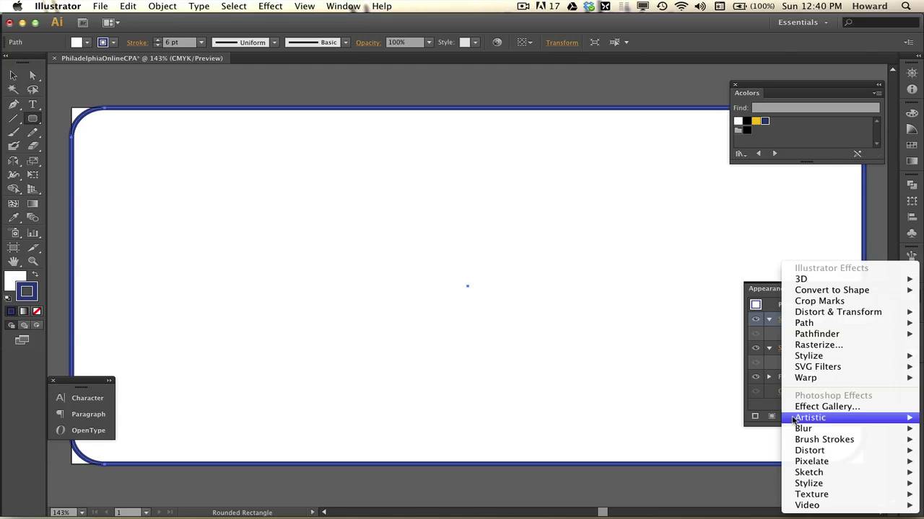
mouse_move(790, 323)
left_click(752, 325)
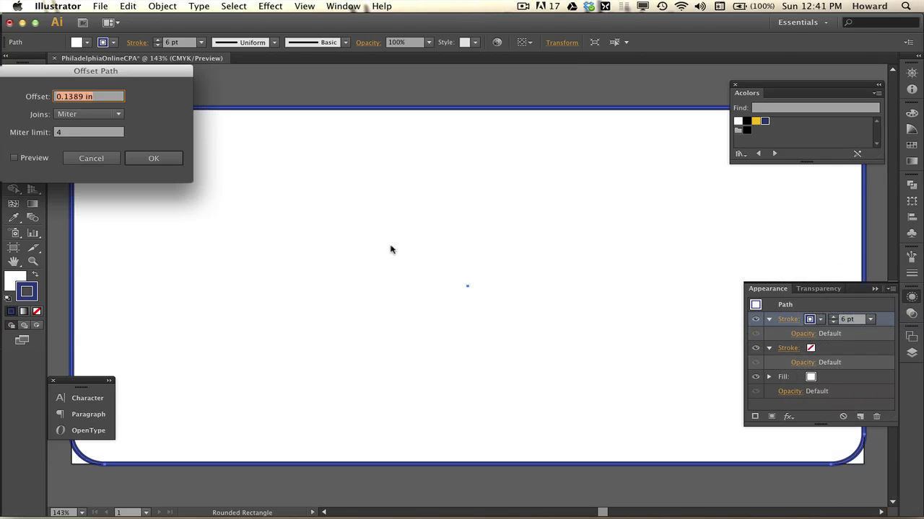
left_click(57, 96)
type("-")
left_click_drag(81, 96, 72, 96)
type("2")
left_click(15, 158)
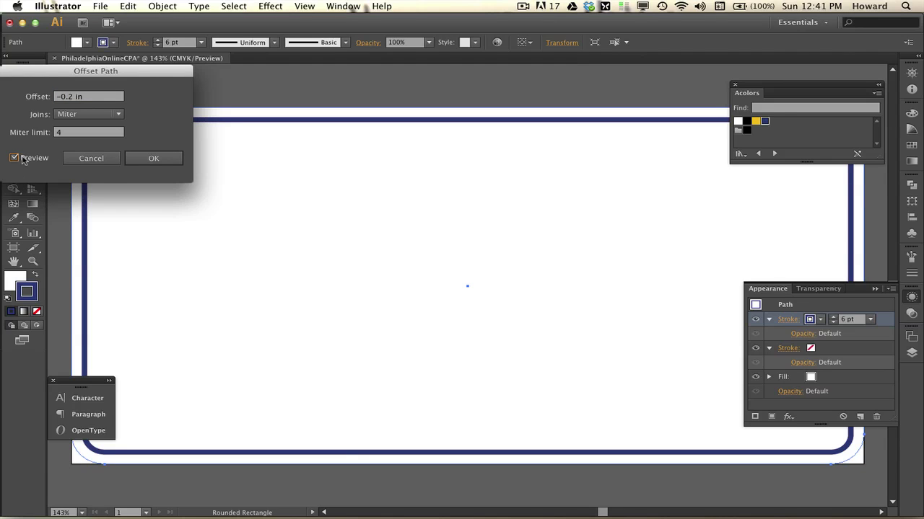
left_click(153, 159)
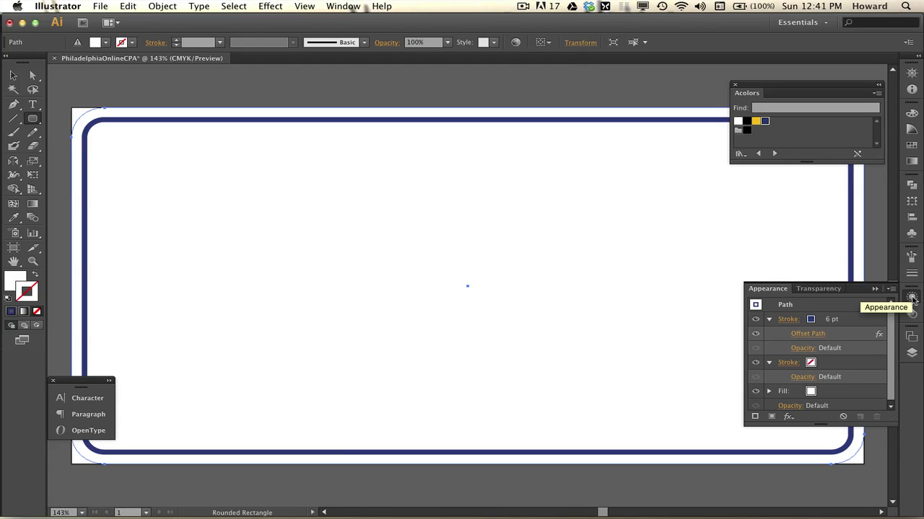
Step: Close the Appearance panel and move the collapsed Acolors swatch panel out of the way
left_click(912, 298)
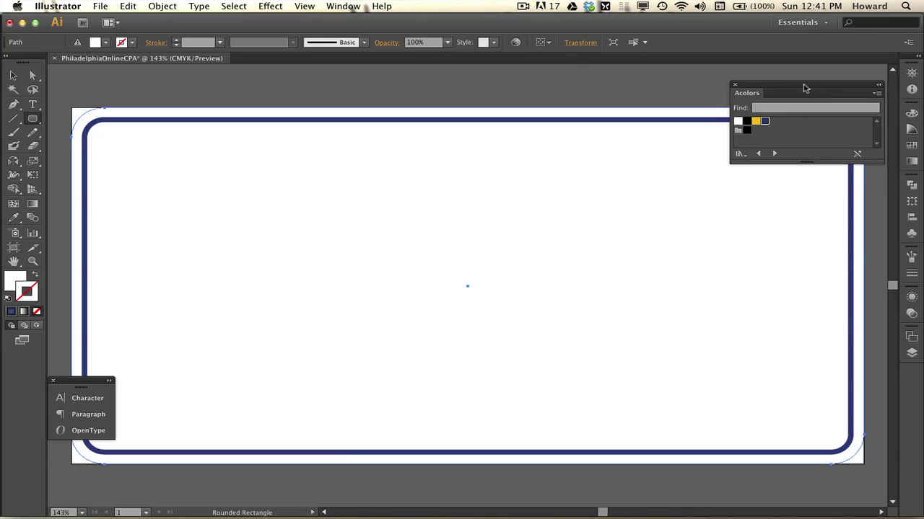
left_click(878, 84)
left_click_drag(767, 85, 855, 76)
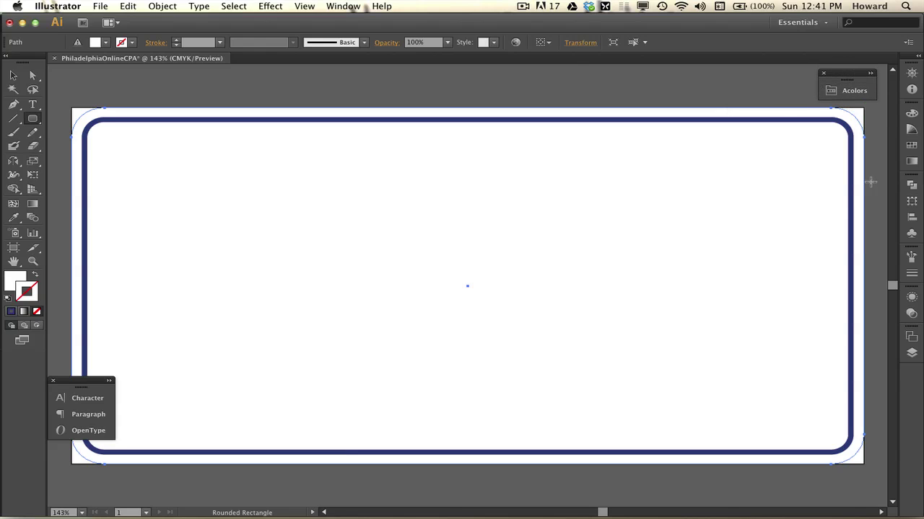
Step: Rename Layer 1 to 'border' and lock it
left_click(912, 352)
double_click(826, 344)
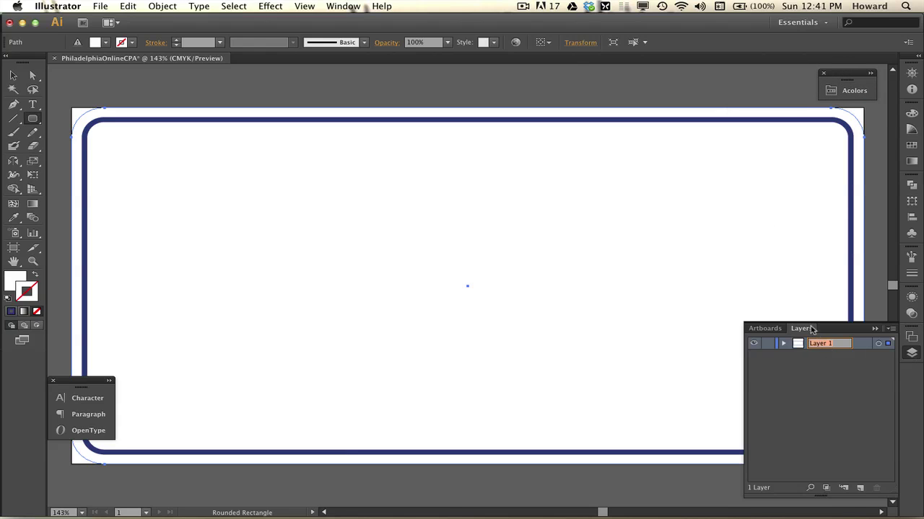
type("border")
key("Return")
left_click(767, 344)
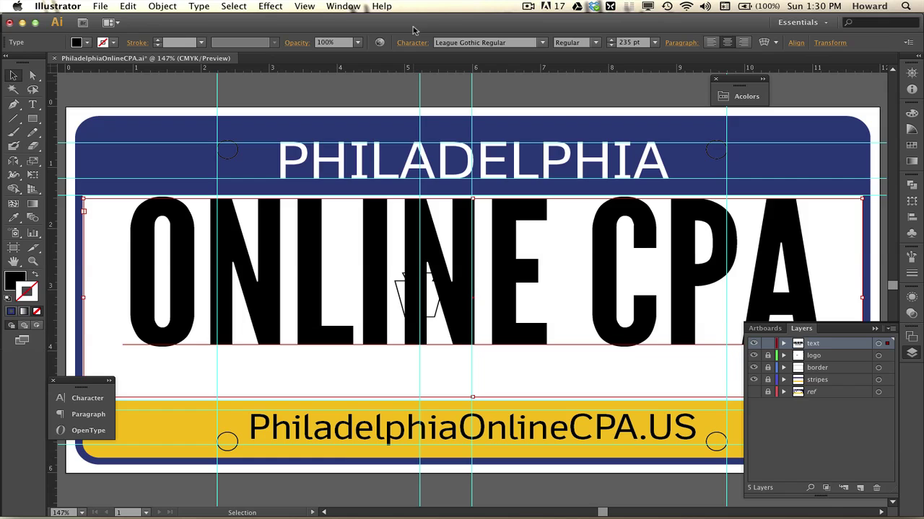
Step: Hide the guides across the artboard with Cmd+;
key("super+semicolon")
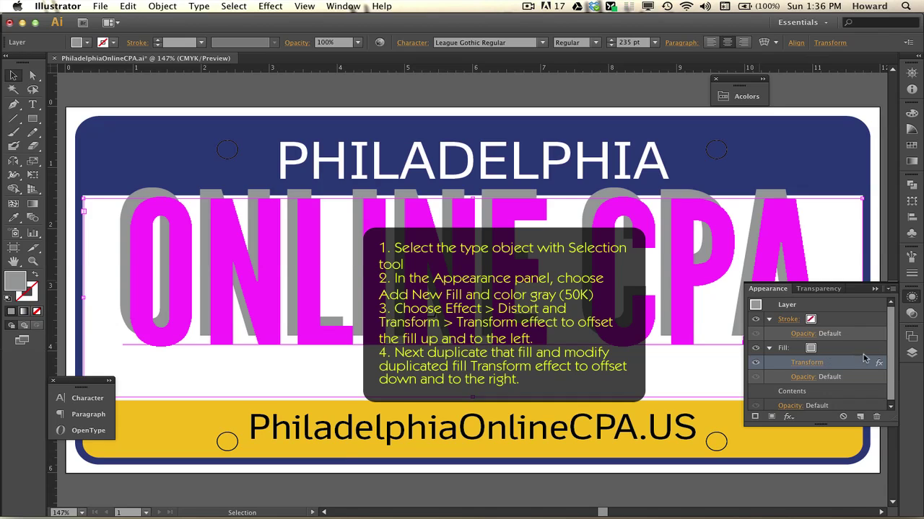
Step: Duplicate the ONLINE CPA gray offset fill and open the lower copy's Transform effect
left_click(834, 350)
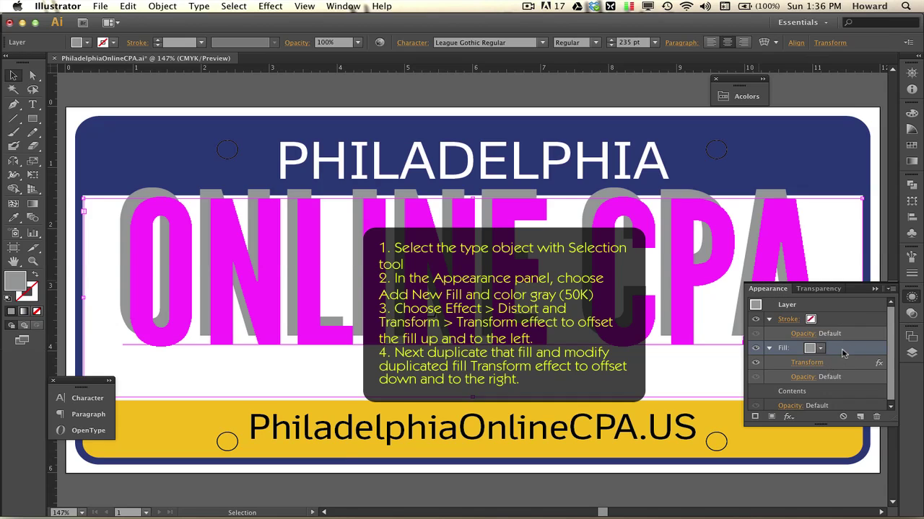
left_click(767, 350)
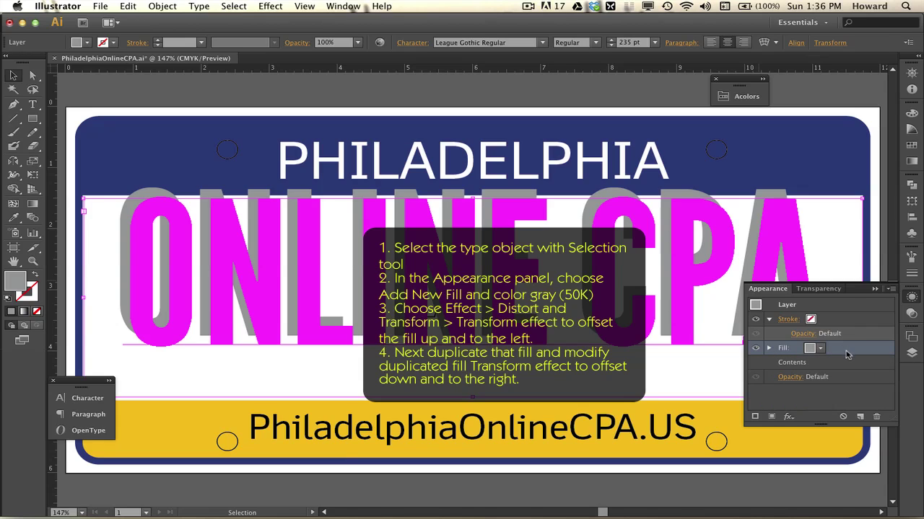
left_click(891, 290)
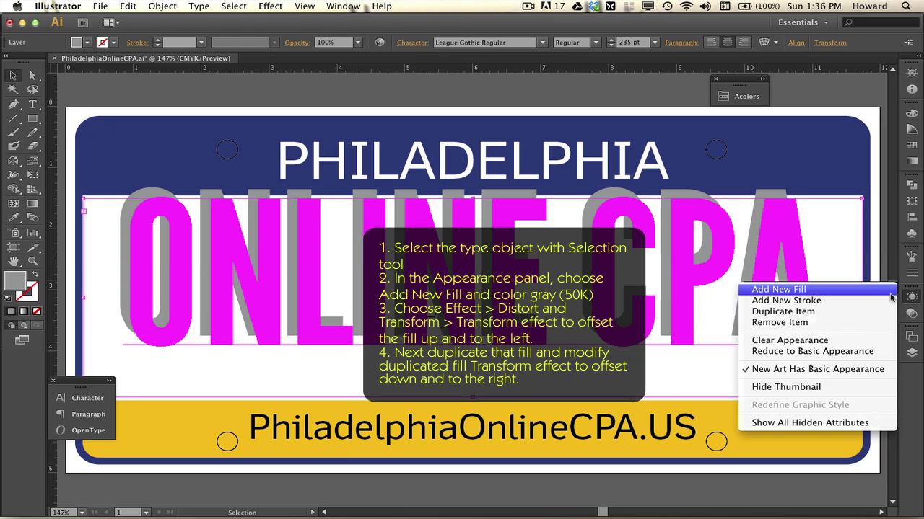
left_click(858, 313)
left_click(831, 365)
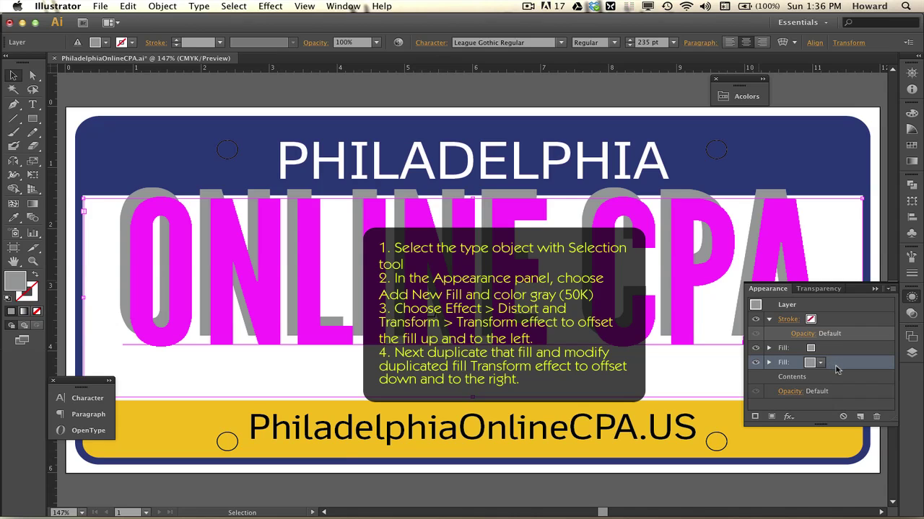
left_click(769, 363)
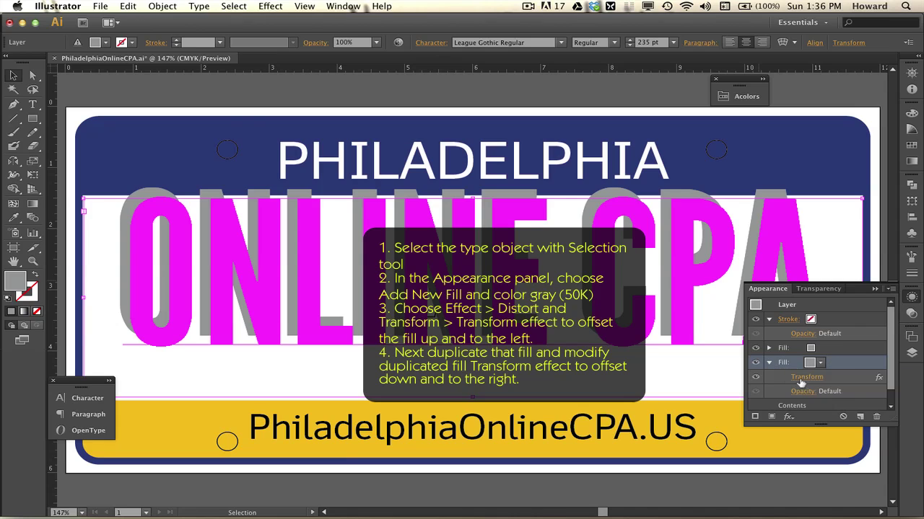
Step: Change the copied fill's Transform move to +0.15 in horizontal and +0.15 in vertical
left_click(806, 378)
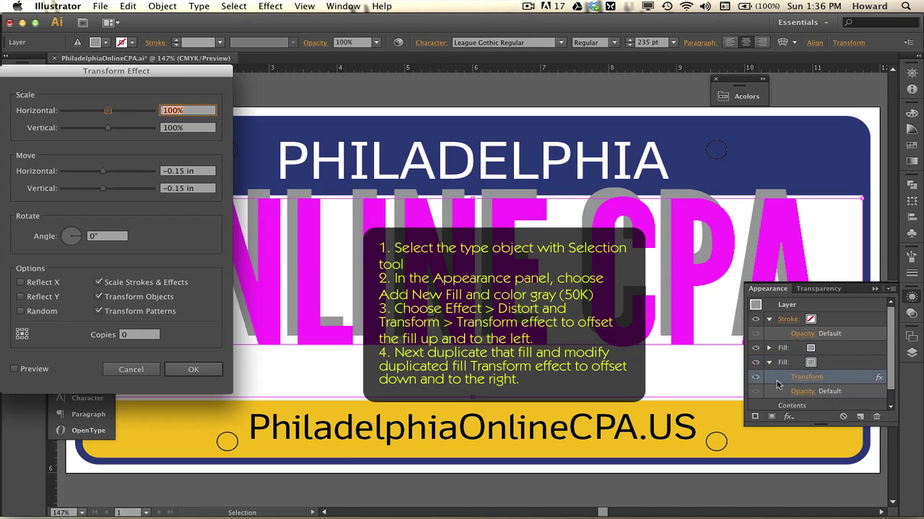
left_click(172, 173)
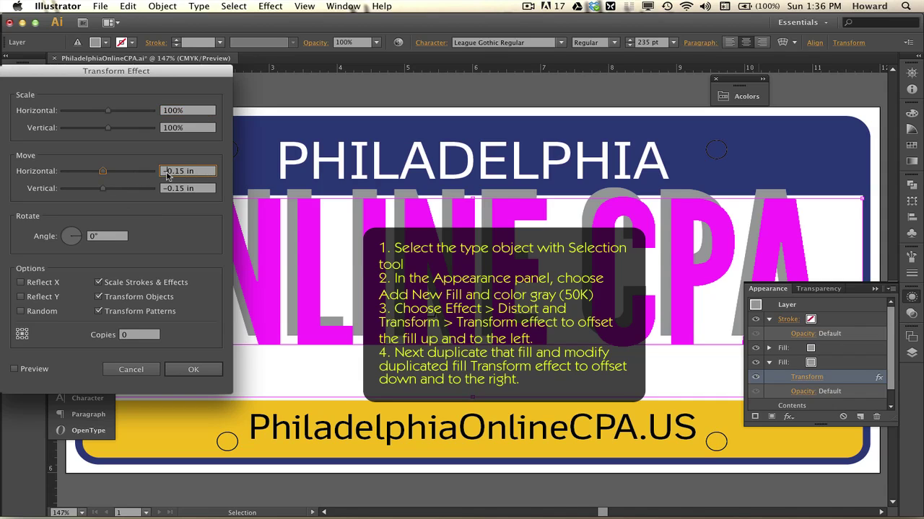
key("Delete")
left_click(167, 189)
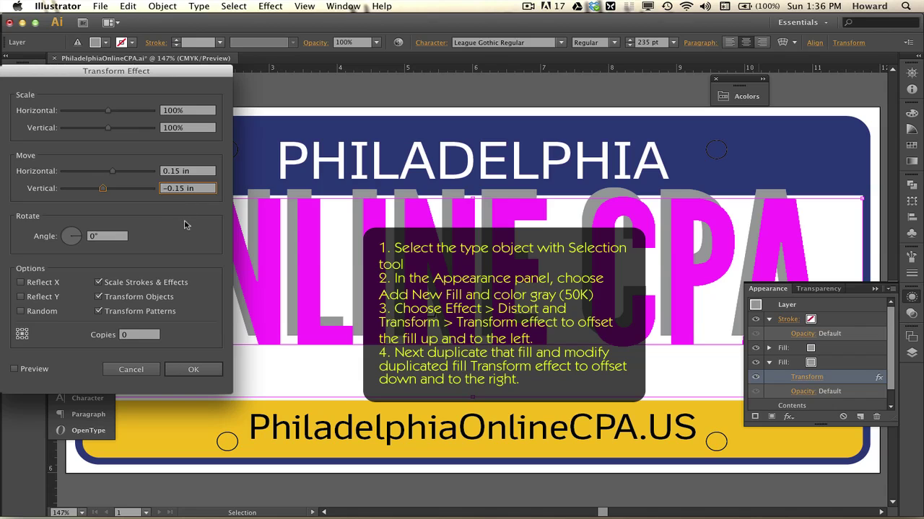
key("Delete")
left_click(14, 369)
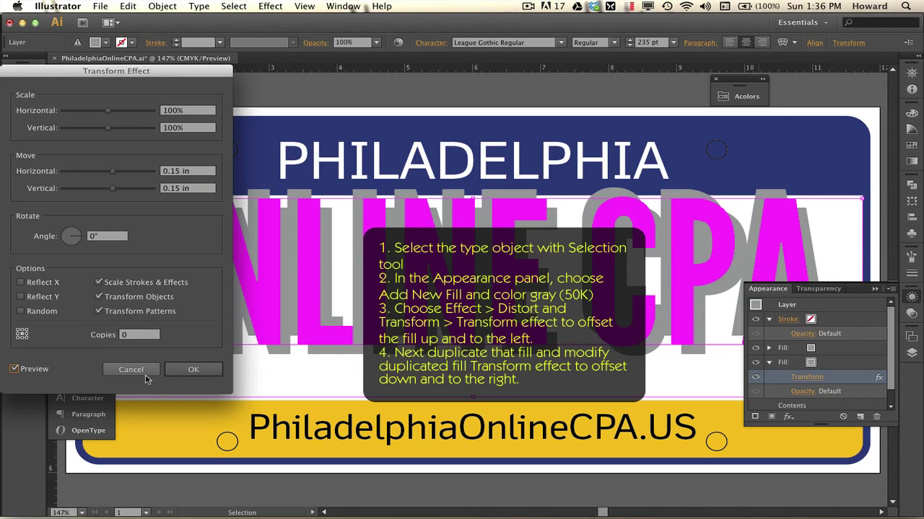
left_click(193, 372)
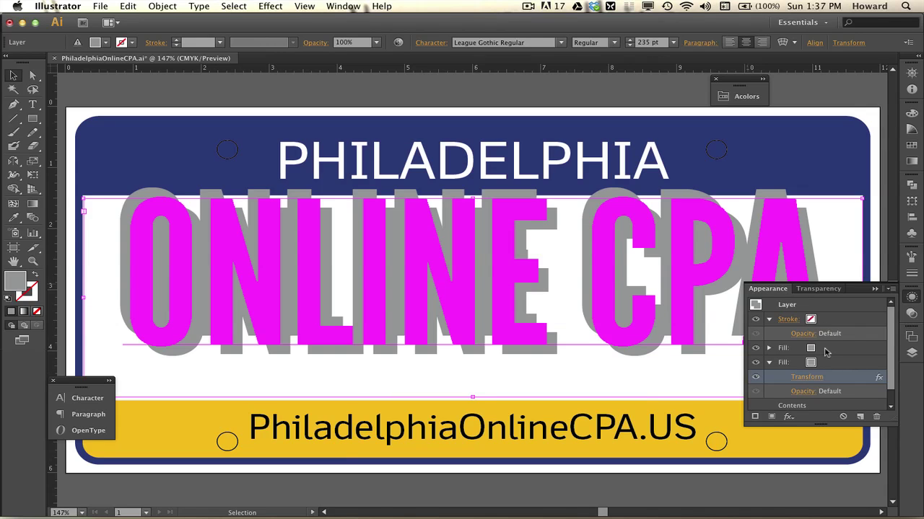
Step: Set the lower, down-right gray fill's blending mode to Multiply
left_click(769, 363)
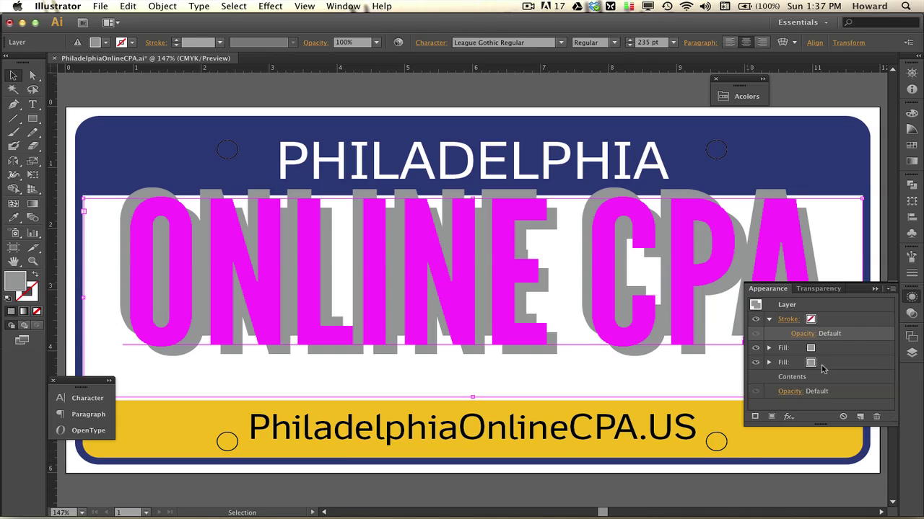
left_click(790, 364)
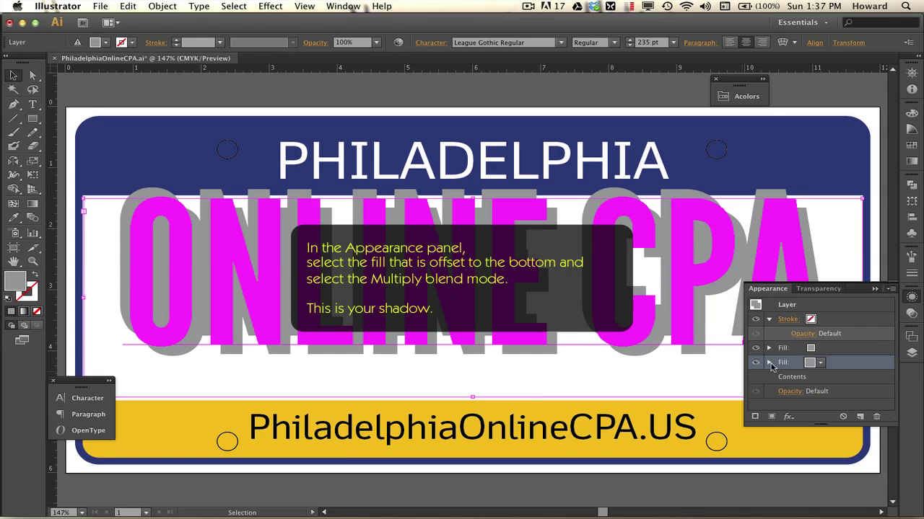
left_click(769, 363)
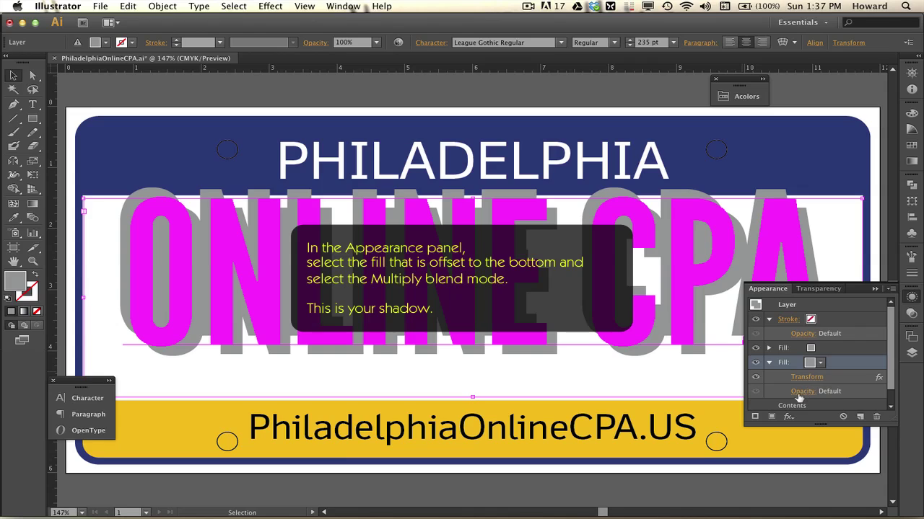
left_click(802, 396)
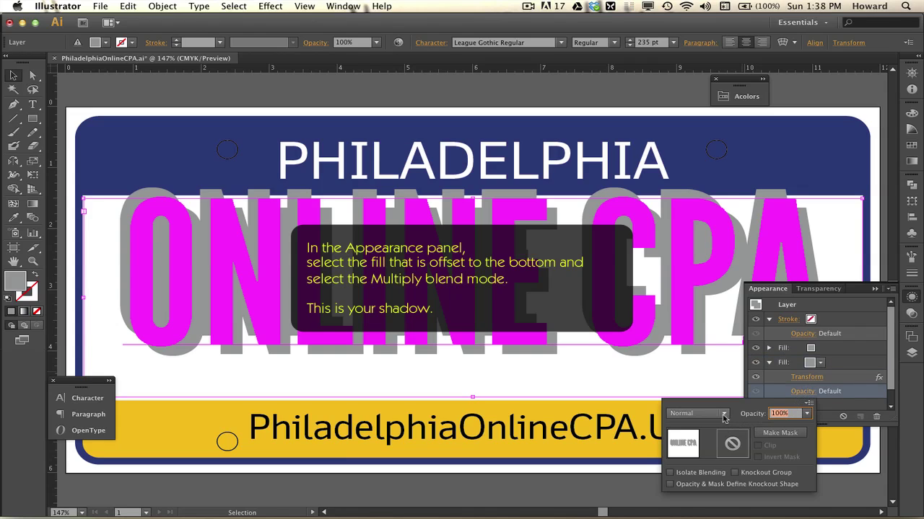
left_click(721, 414)
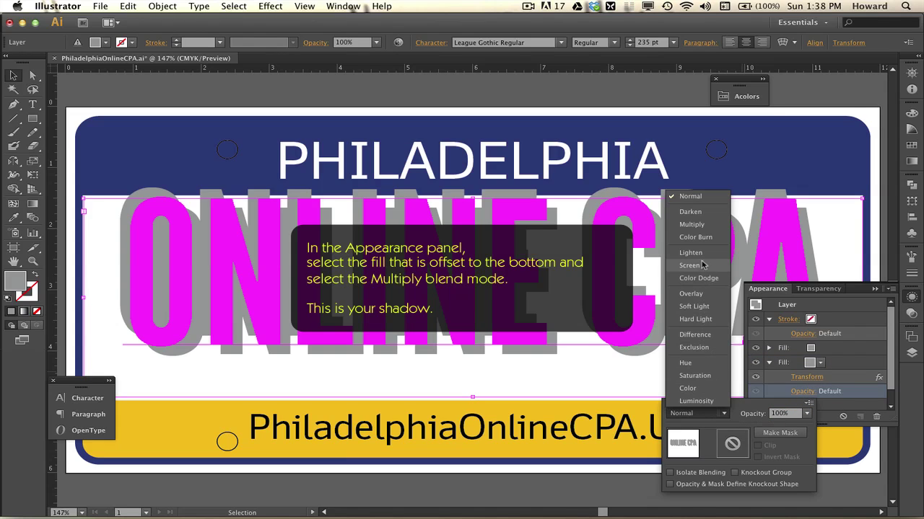
left_click(691, 224)
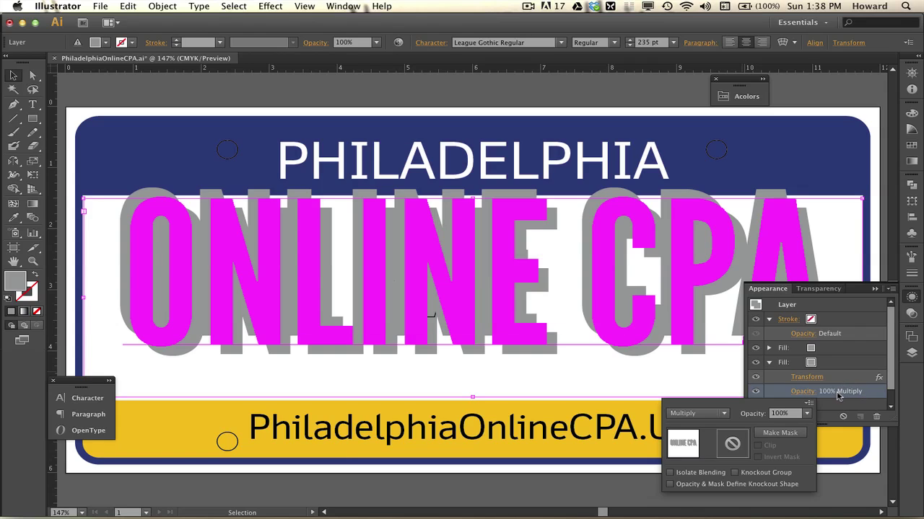
left_click(832, 350)
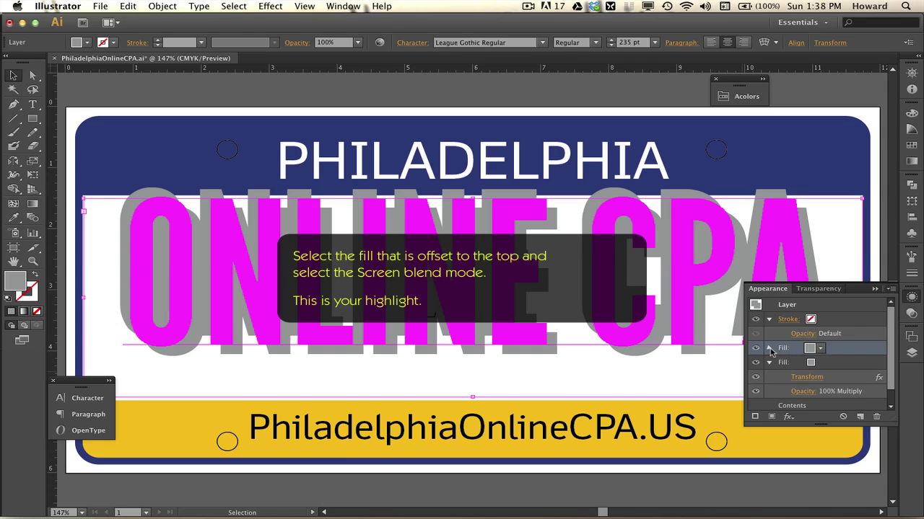
Step: Set the upper, up-left gray fill's blending mode to Screen
left_click(768, 349)
left_click(804, 376)
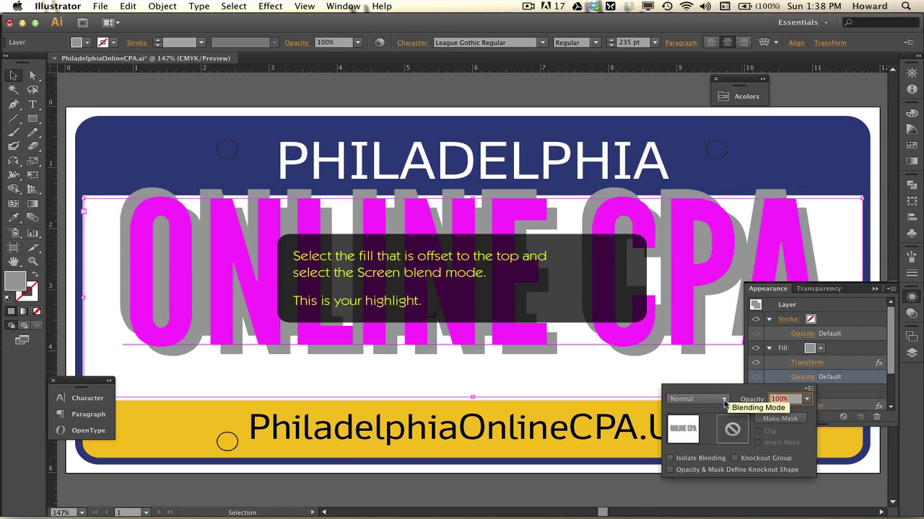
left_click(723, 400)
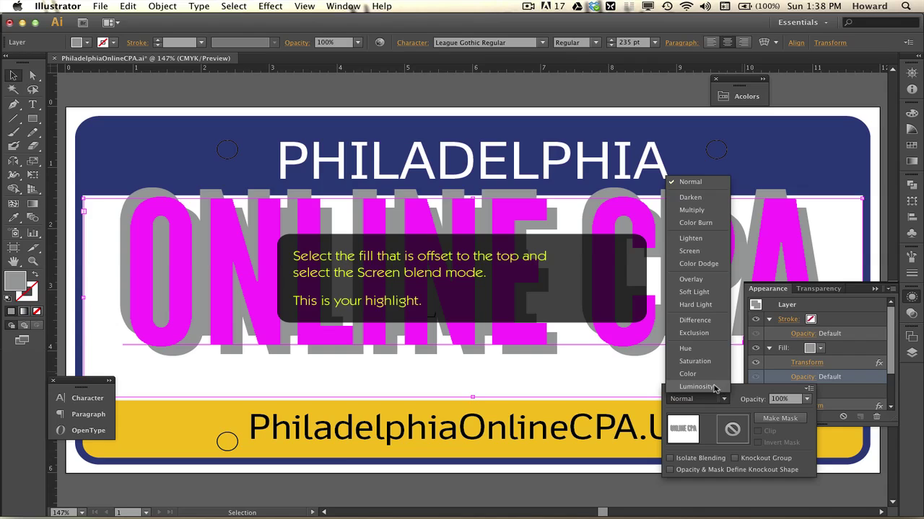
left_click(692, 253)
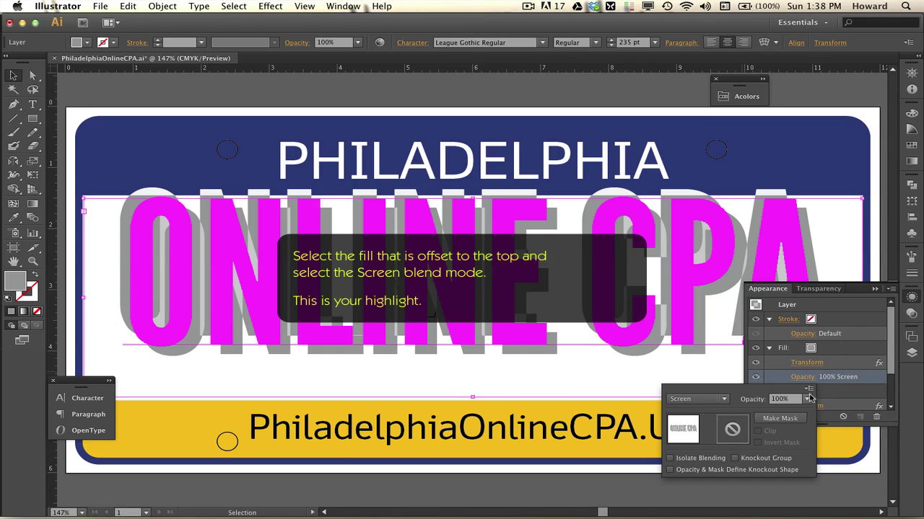
left_click(855, 309)
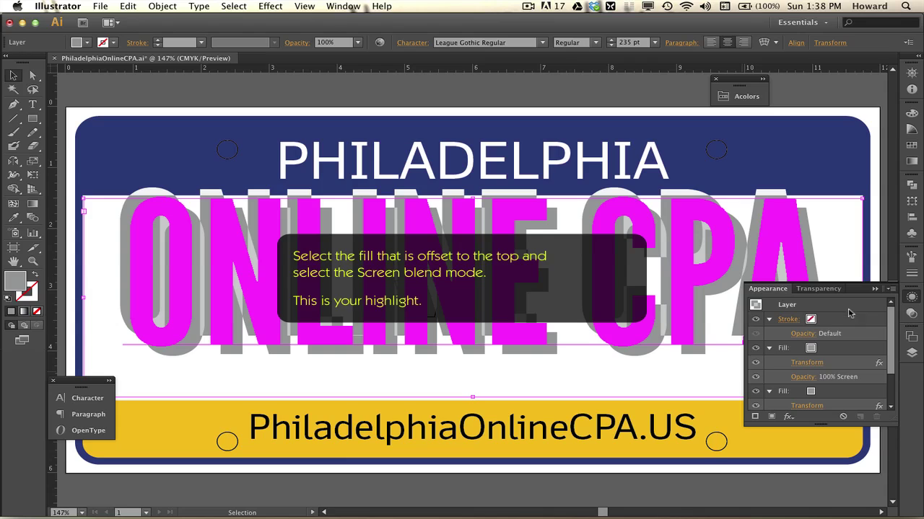
Step: Select the Multiply shadow fill and show its Add New Effect list
scroll(834, 368, "down", 1)
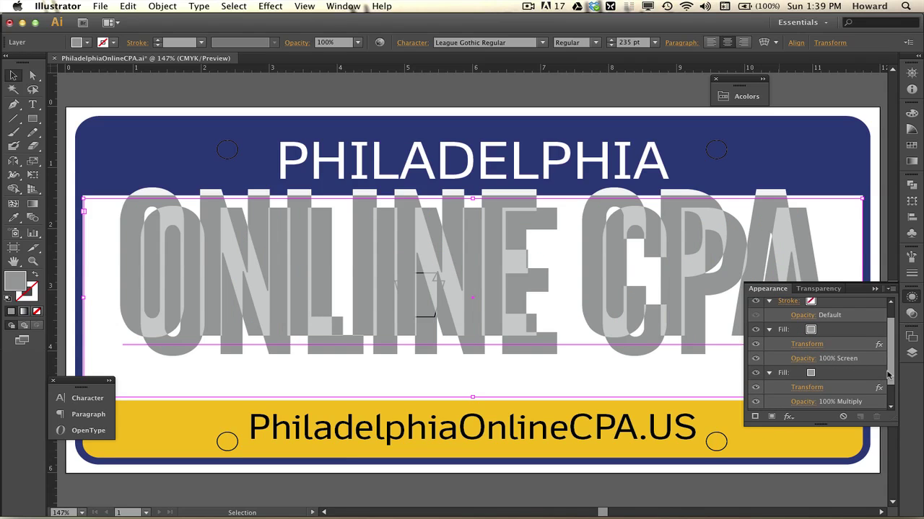
scroll(884, 373, "down", 1)
left_click(838, 363)
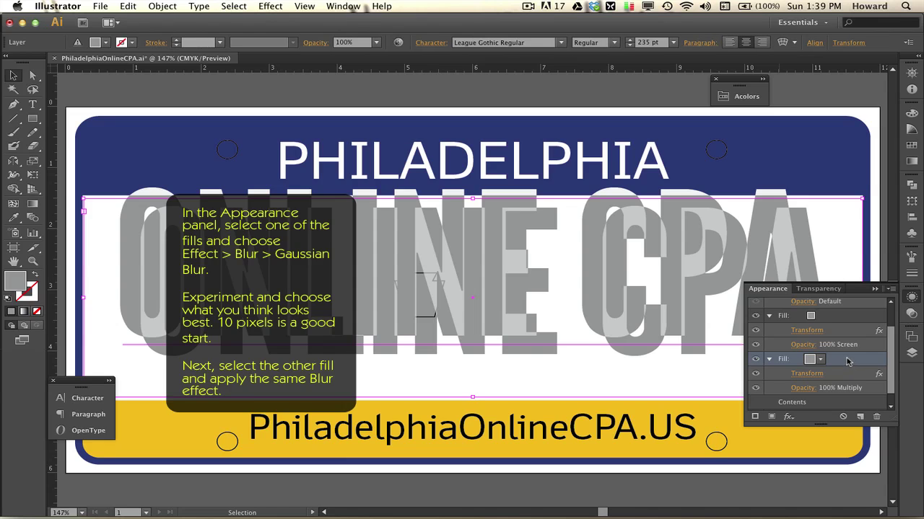
left_click(789, 416)
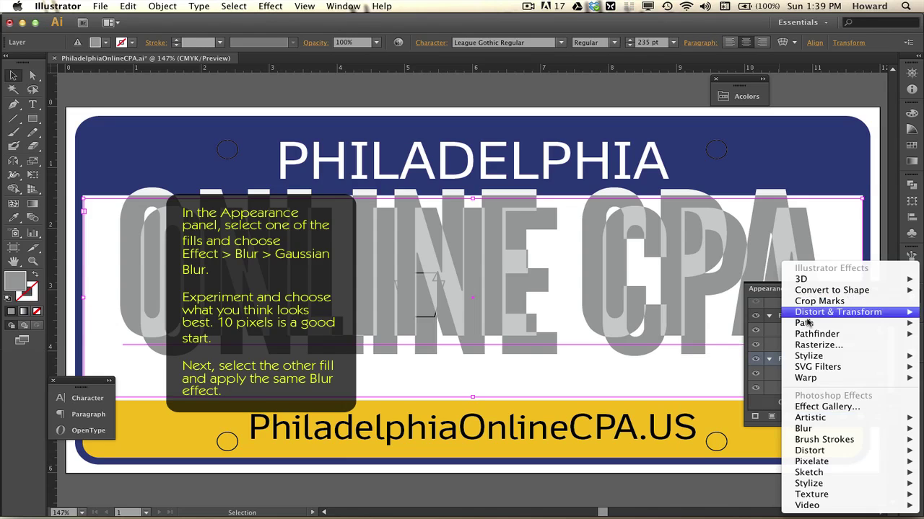
Step: Apply a 10-pixel Gaussian Blur to the shadow fill of ONLINE CPA
mouse_move(811, 431)
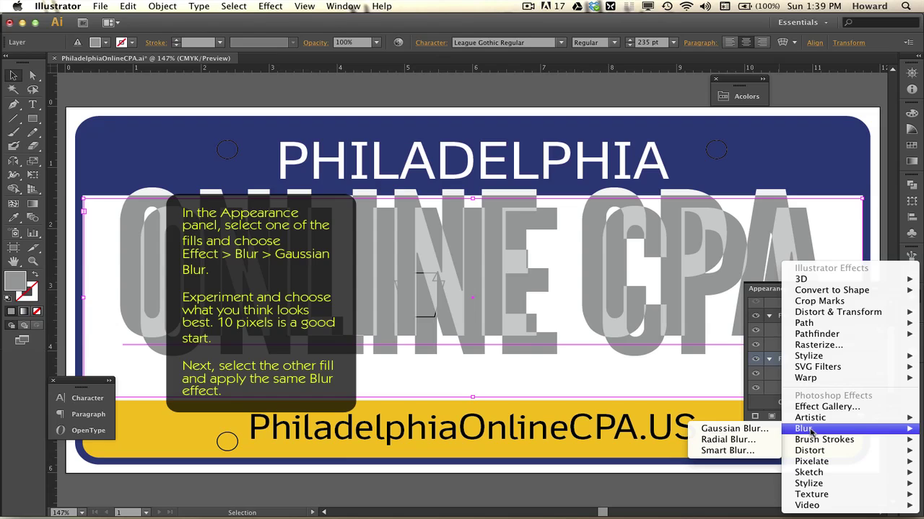
left_click(750, 432)
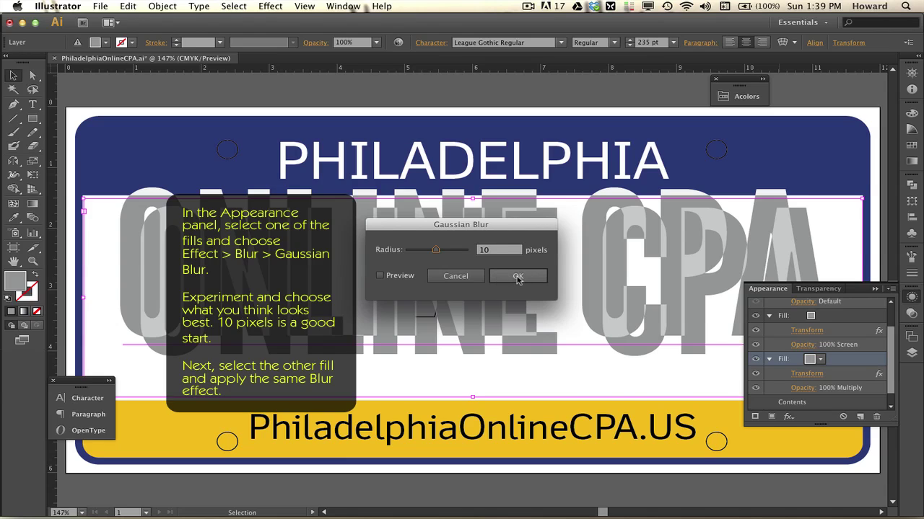
left_click(518, 278)
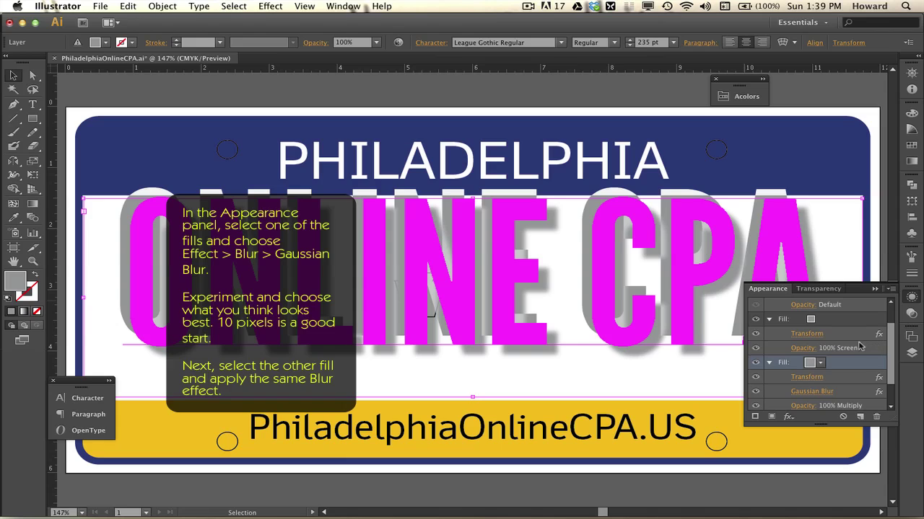
Step: Give the Screen highlight fill the same 10-pixel Gaussian Blur
scroll(866, 360, "up", 3)
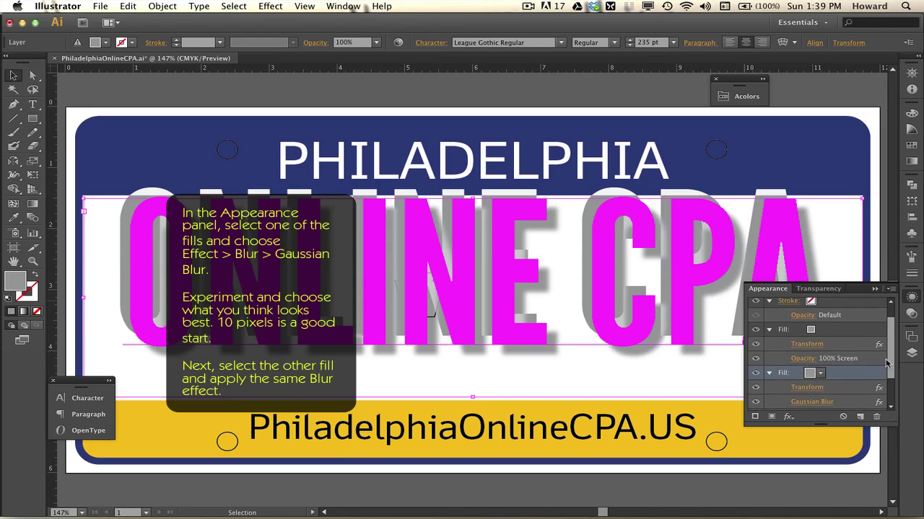
left_click(837, 351)
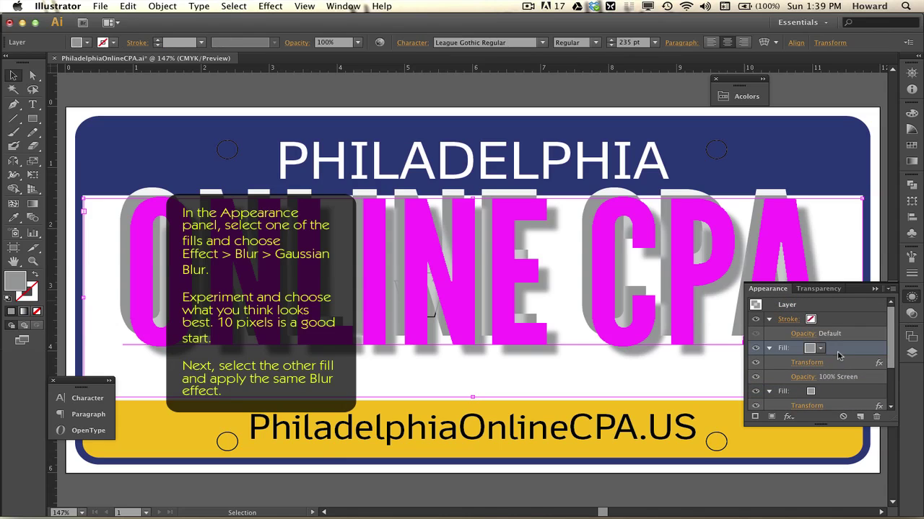
left_click(788, 418)
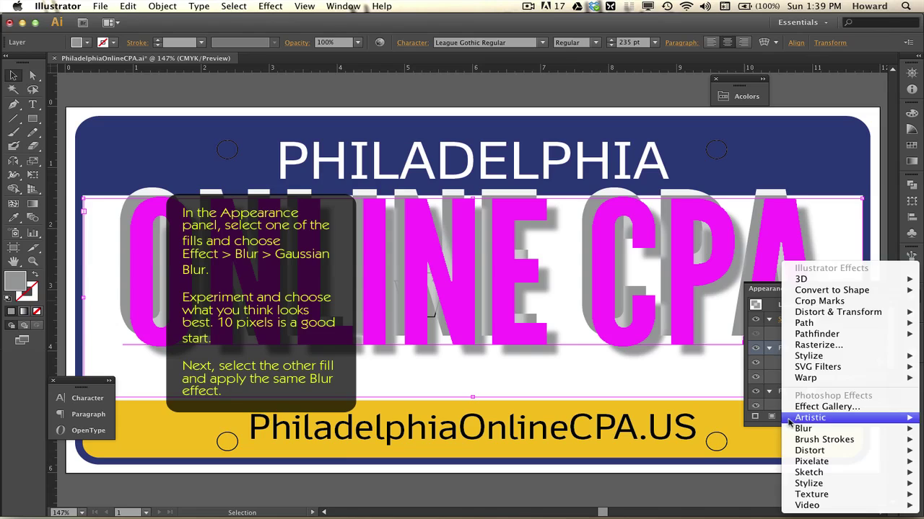
mouse_move(799, 431)
left_click(765, 430)
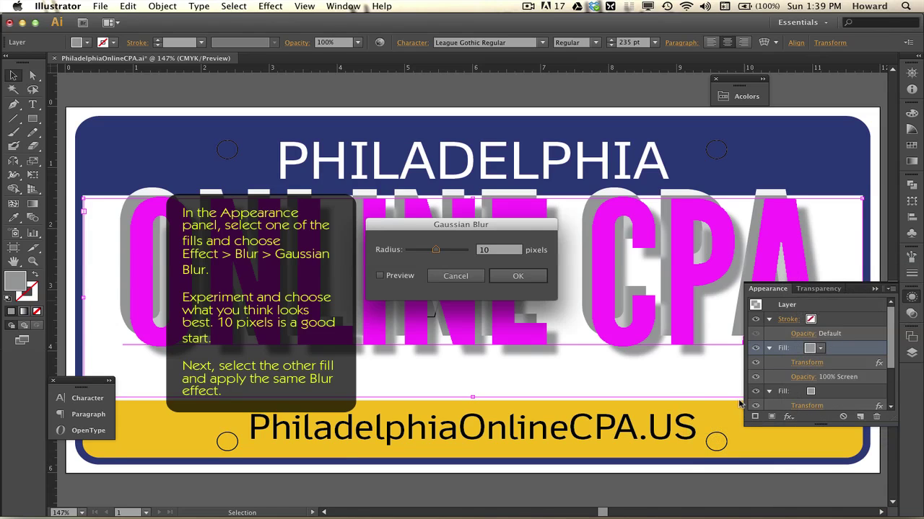
left_click(527, 276)
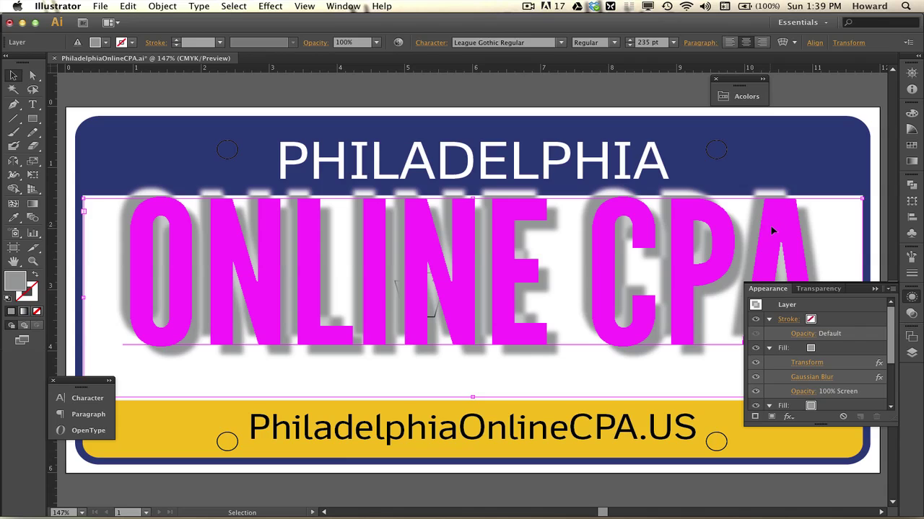
Step: Add a new top fill to ONLINE CPA using the navy Acolors swatch
left_click(769, 348)
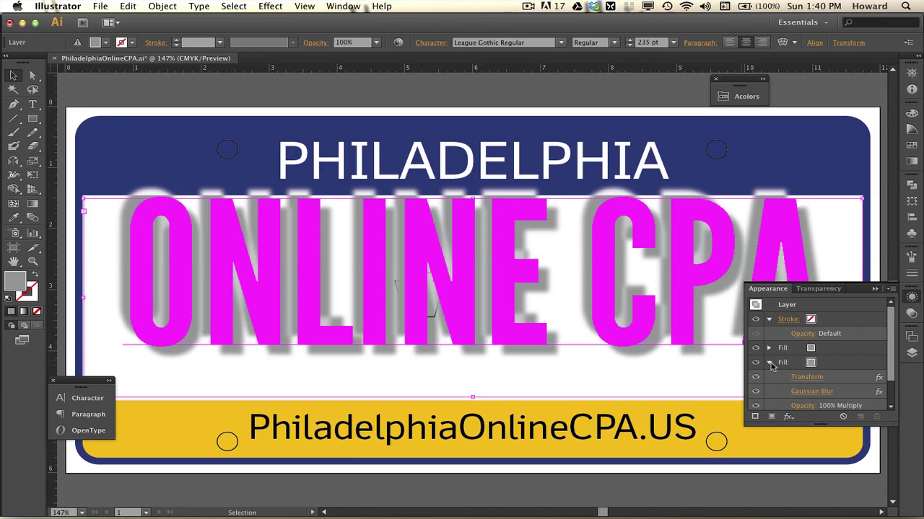
left_click(769, 363)
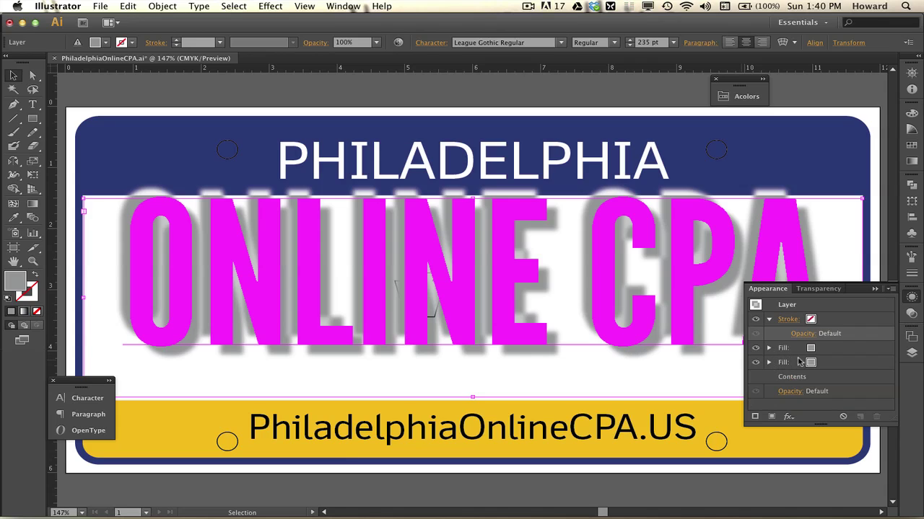
left_click(840, 351)
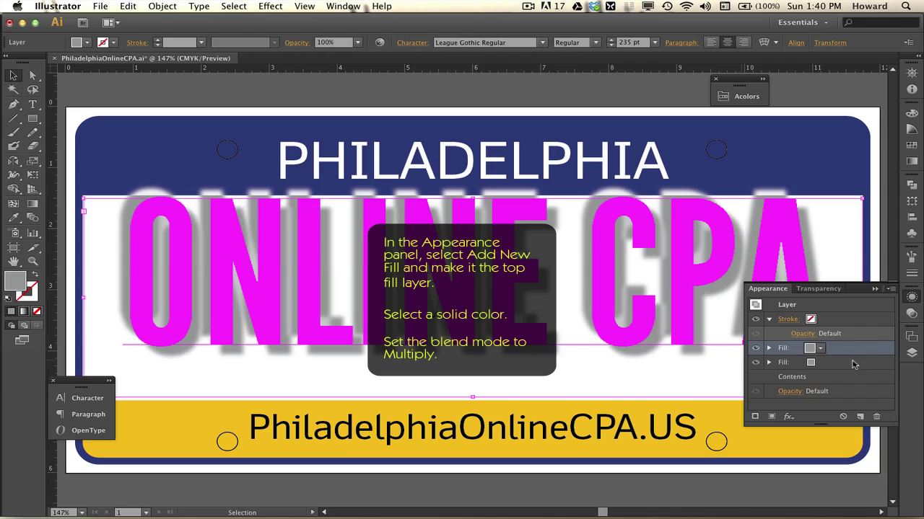
left_click(773, 417)
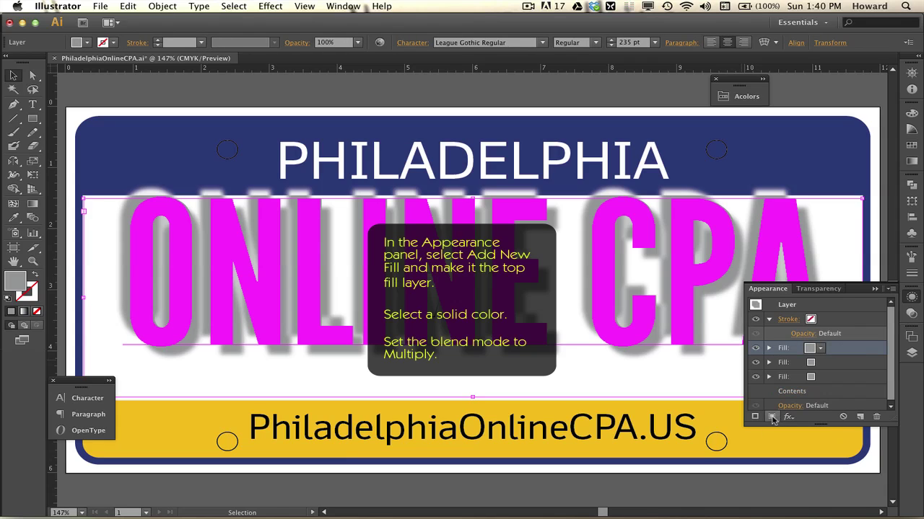
left_click(810, 349)
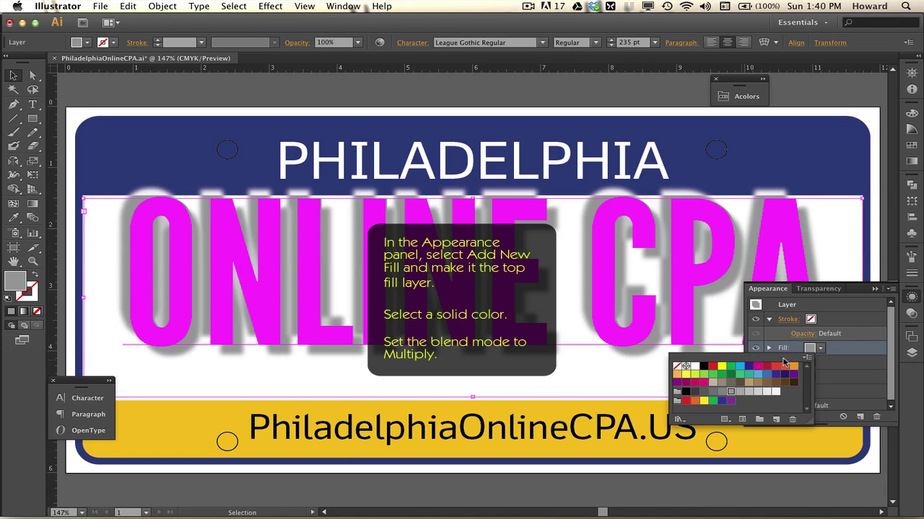
left_click(820, 349)
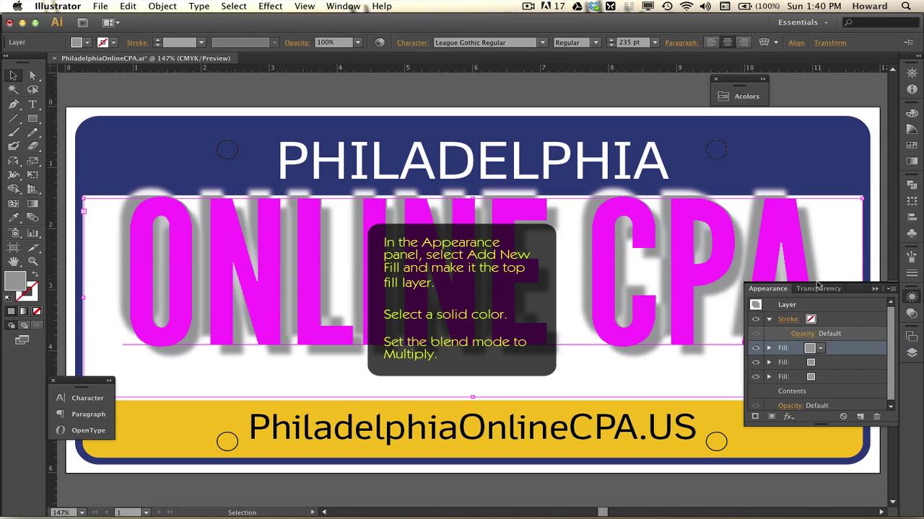
left_click(743, 96)
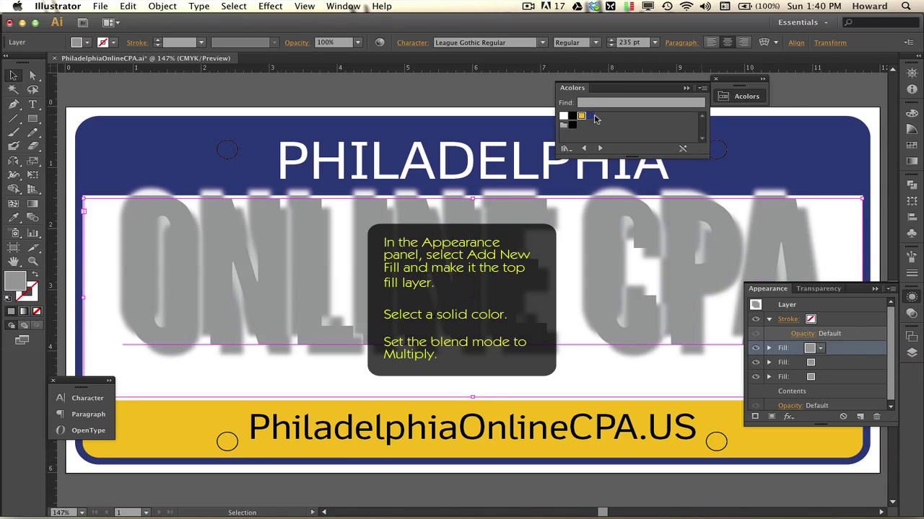
left_click(589, 117)
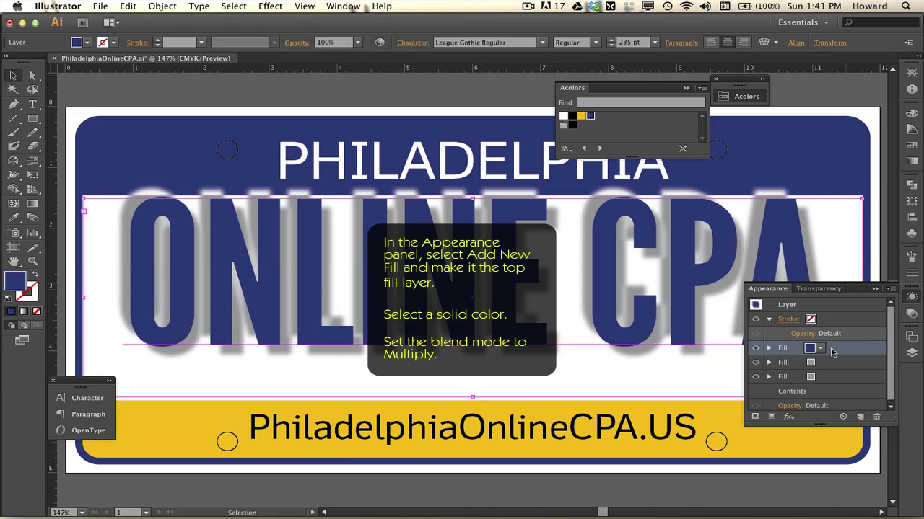
Step: Bring up the top fill's opacity and blend mode options
left_click(769, 349)
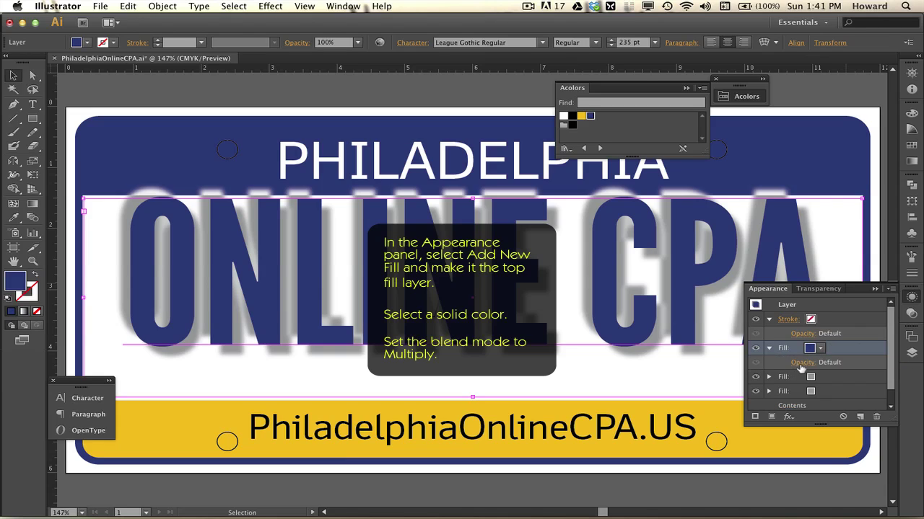
left_click(799, 363)
left_click(724, 385)
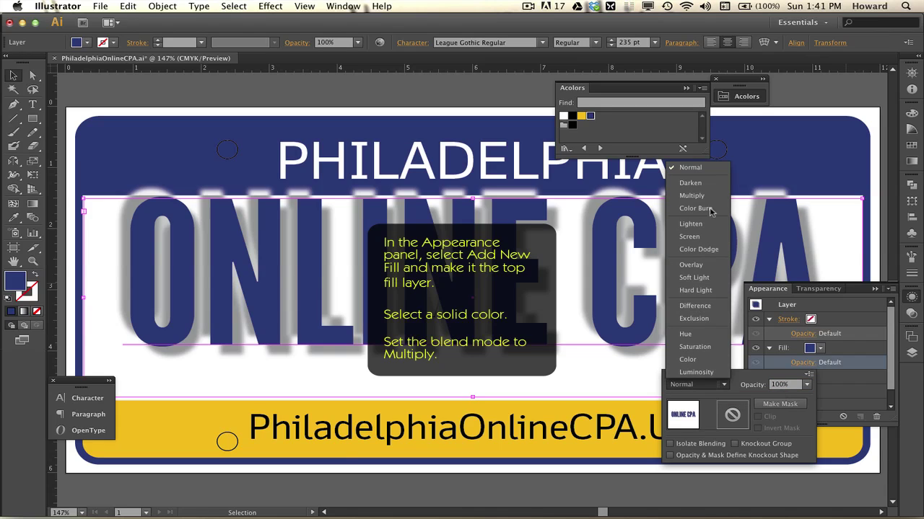
Step: Choose Multiply for the navy top fill, keeping it at 100% opacity
left_click(691, 196)
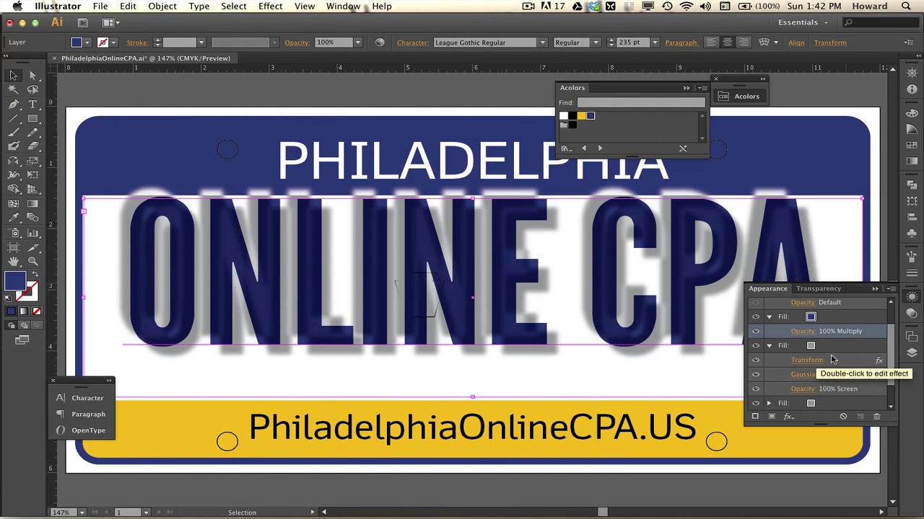
Step: Nudge ONLINE CPA lower on the plate and open the Screen fill's Transform effect
left_click(910, 354)
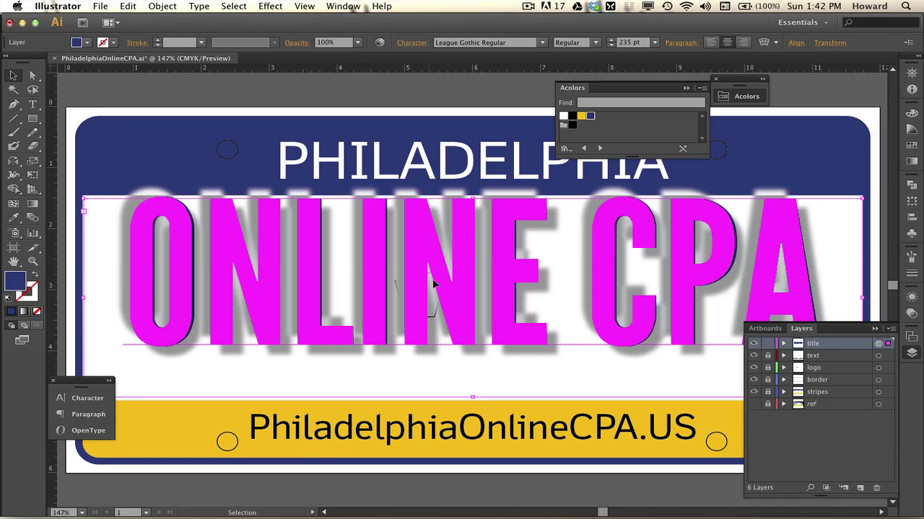
left_click_drag(510, 275, 526, 292)
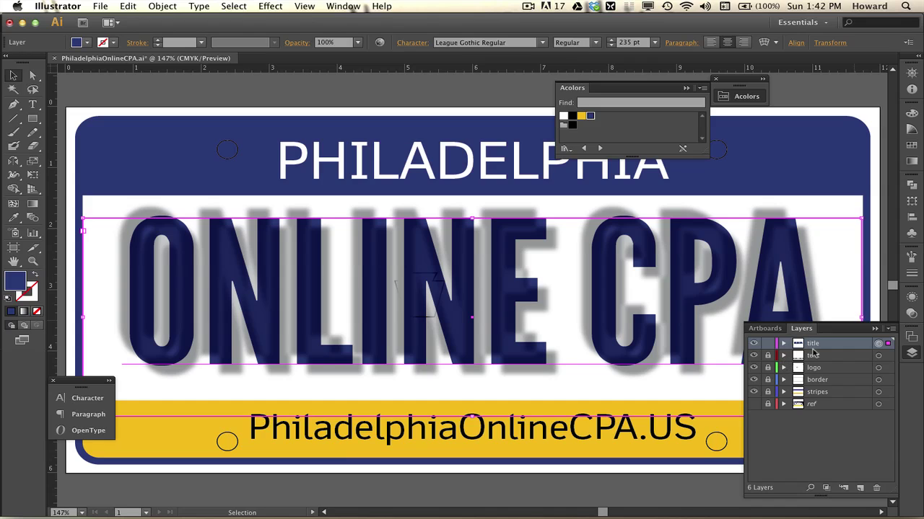
left_click(912, 298)
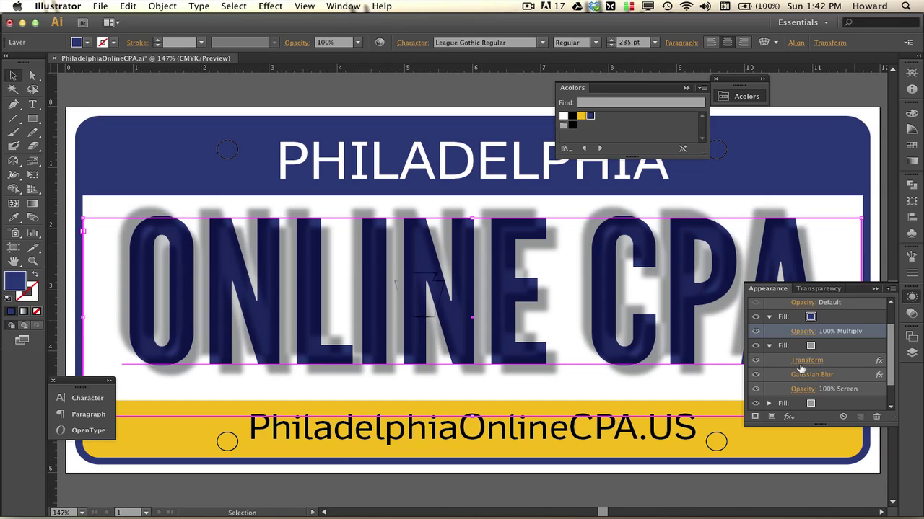
left_click(804, 360)
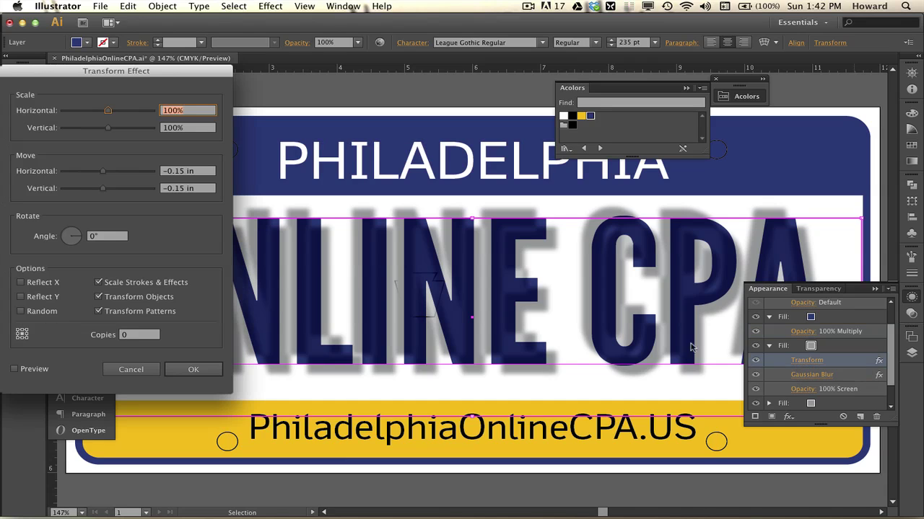
Step: Reduce the highlight fill's horizontal and vertical moves to 0.1 in
left_click(182, 176)
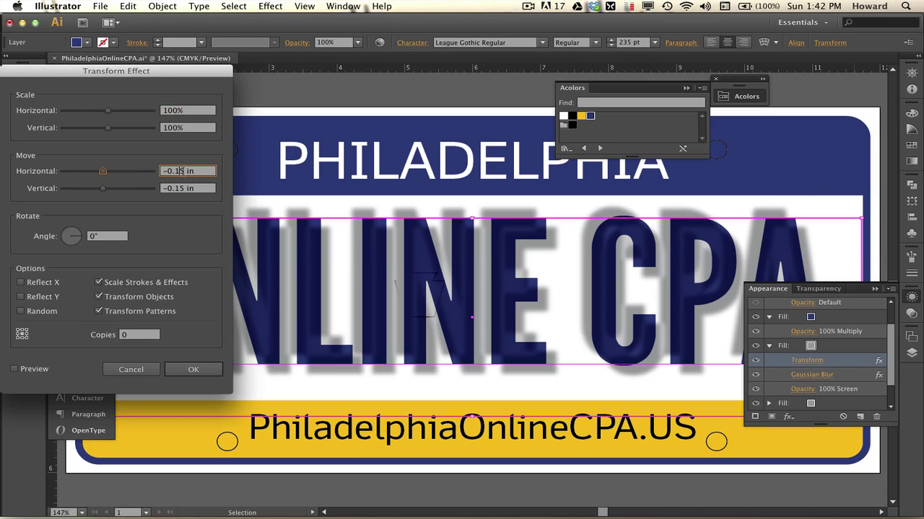
type("0")
key("Tab")
type("0")
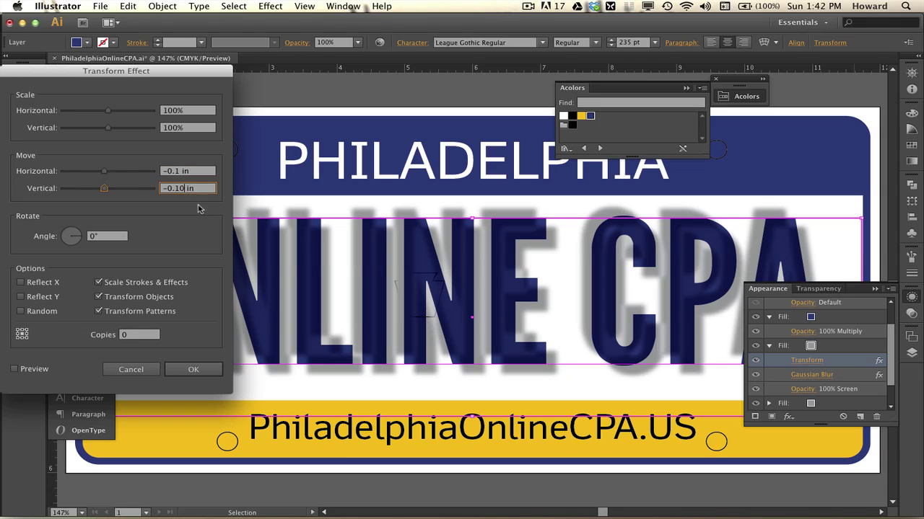
left_click(189, 369)
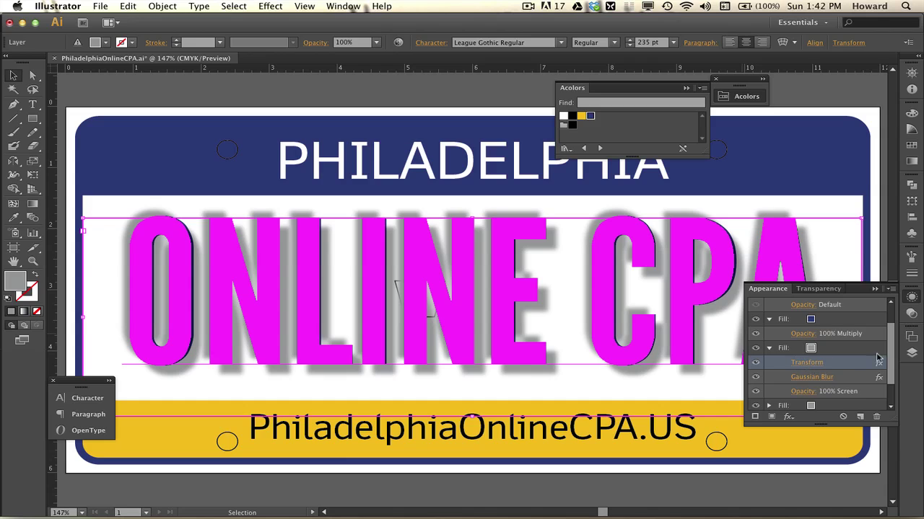
Step: Reduce the shadow fill's Transform horizontal and vertical moves to 0.1 in
scroll(808, 372, "down", 2)
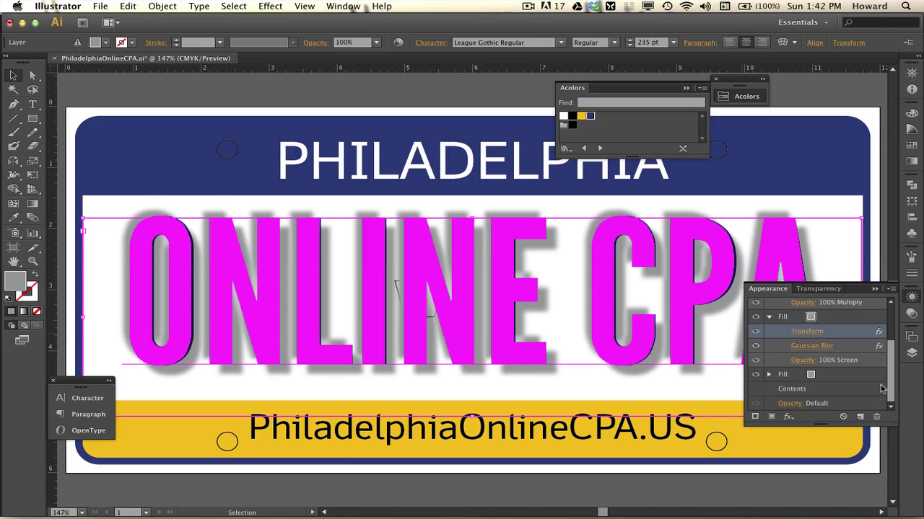
left_click(769, 375)
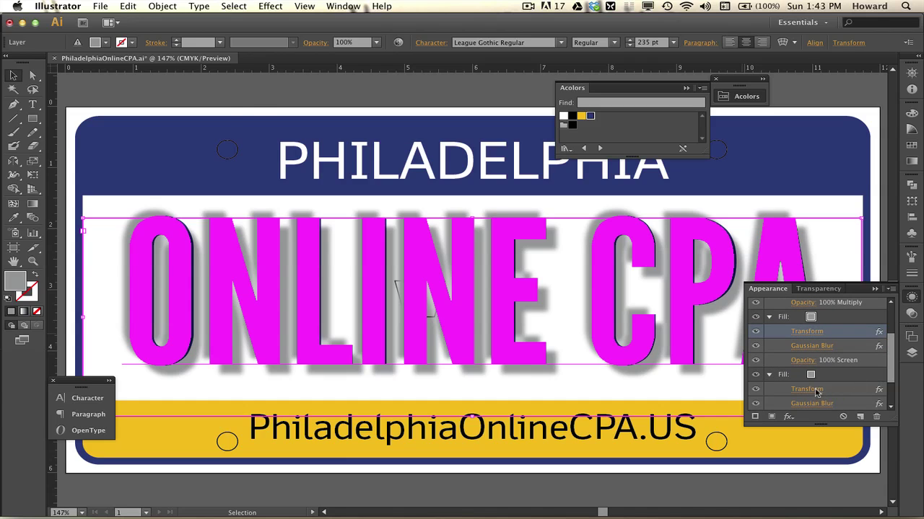
left_click(806, 390)
left_click(177, 173)
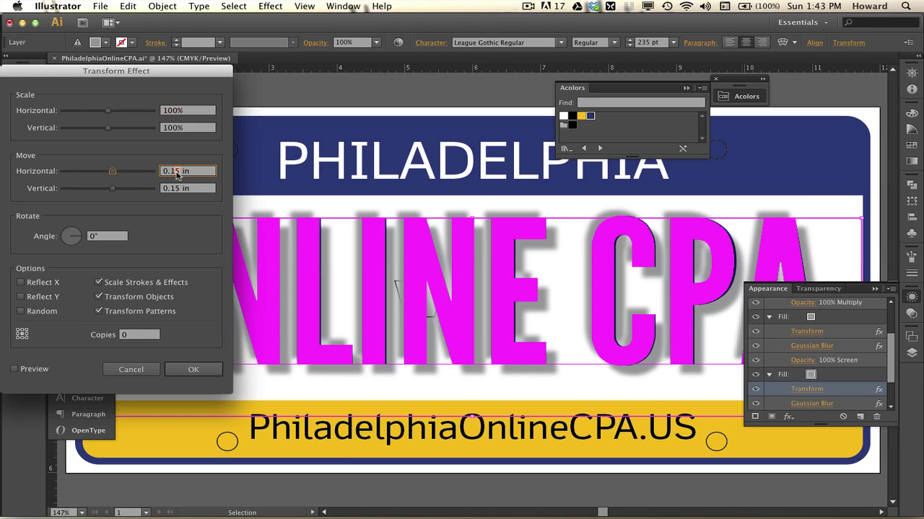
key("BackSpace")
left_click(175, 190)
left_click(193, 370)
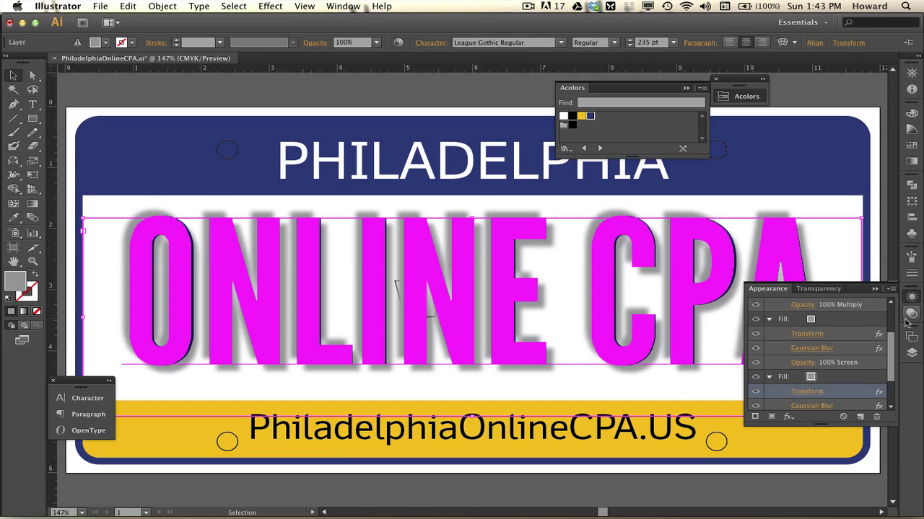
Step: Deselect the text, lock the title layer and target the border layer
left_click(911, 355)
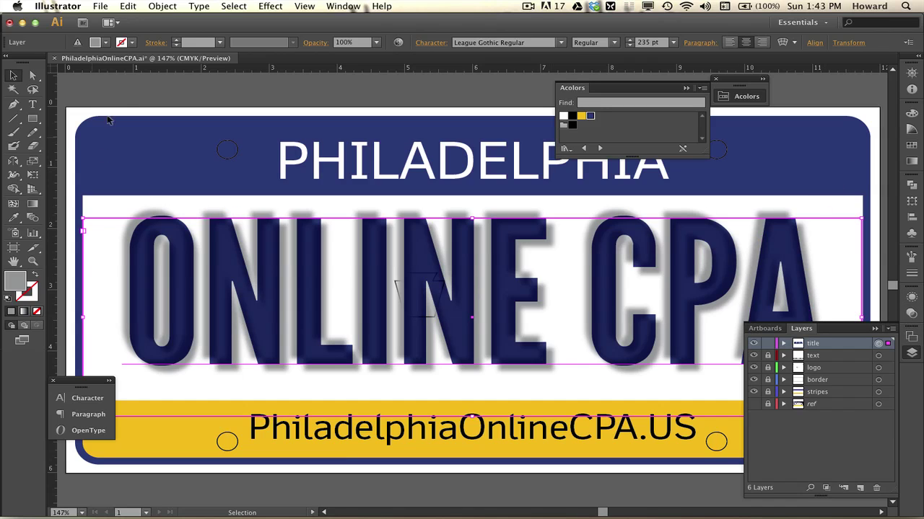
left_click(153, 91)
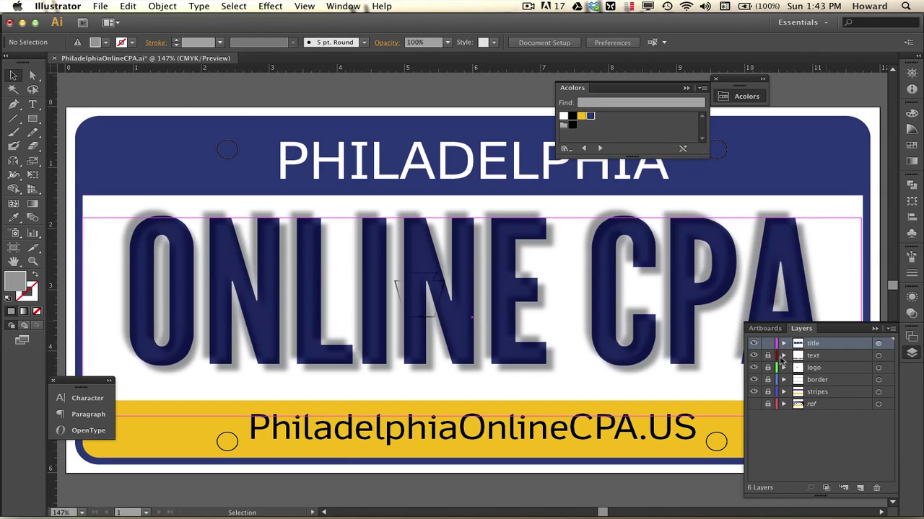
left_click(768, 345)
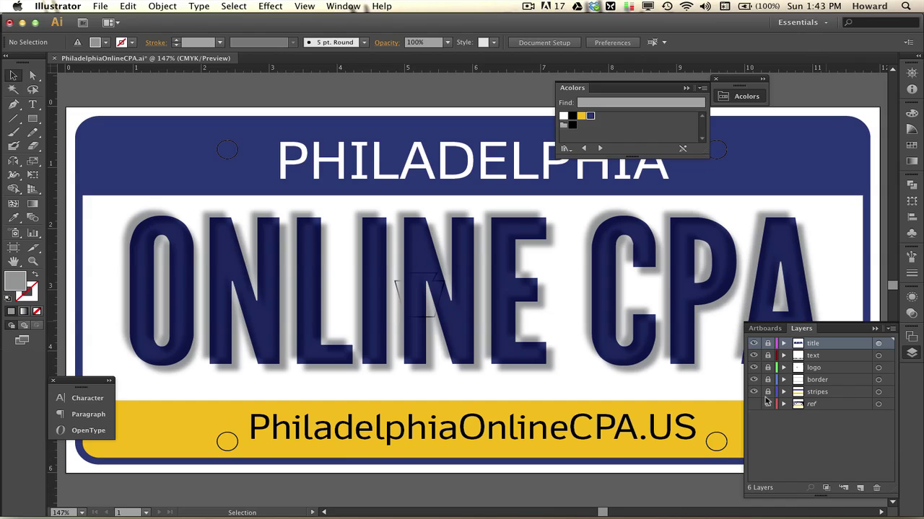
left_click(825, 382)
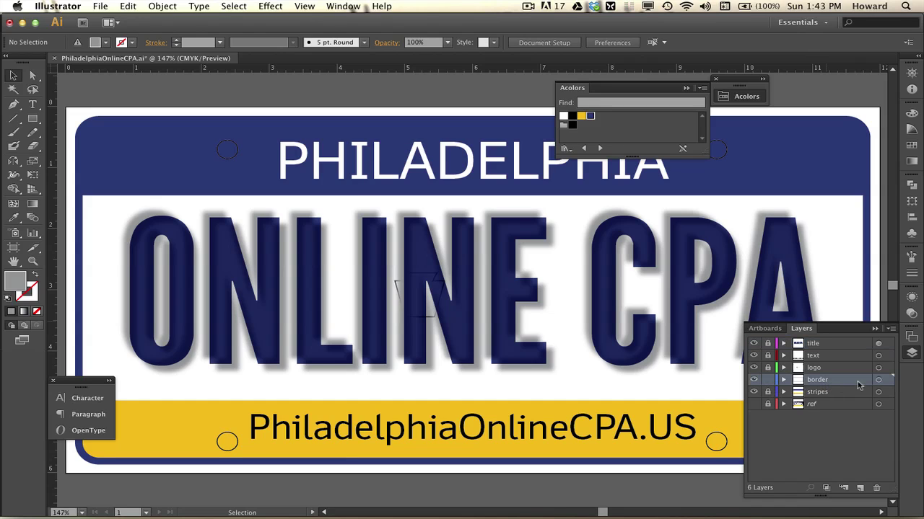
left_click(877, 381)
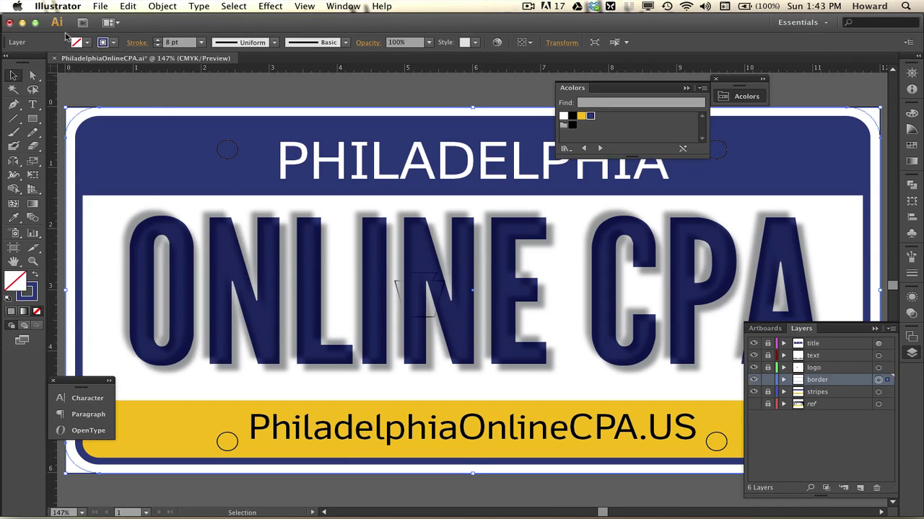
Step: Fill the plate light grey and move the border layer below stripes
left_click(88, 43)
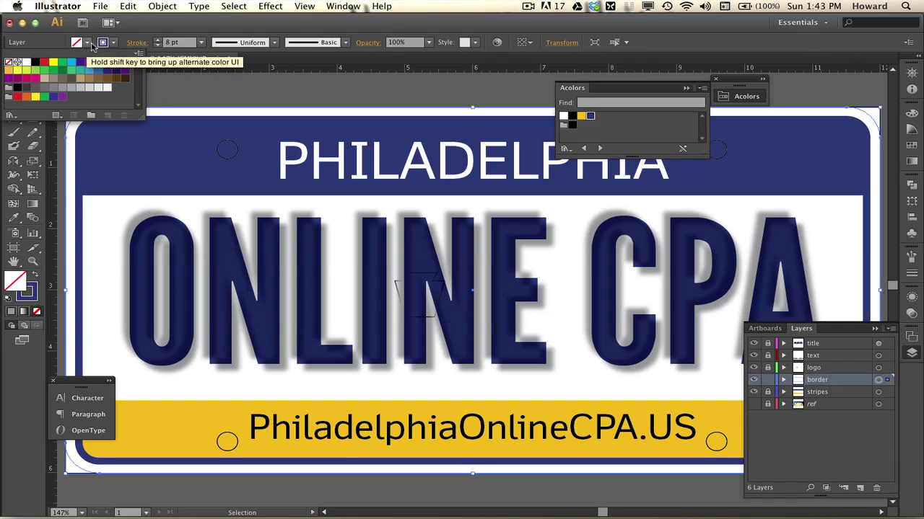
left_click(71, 88)
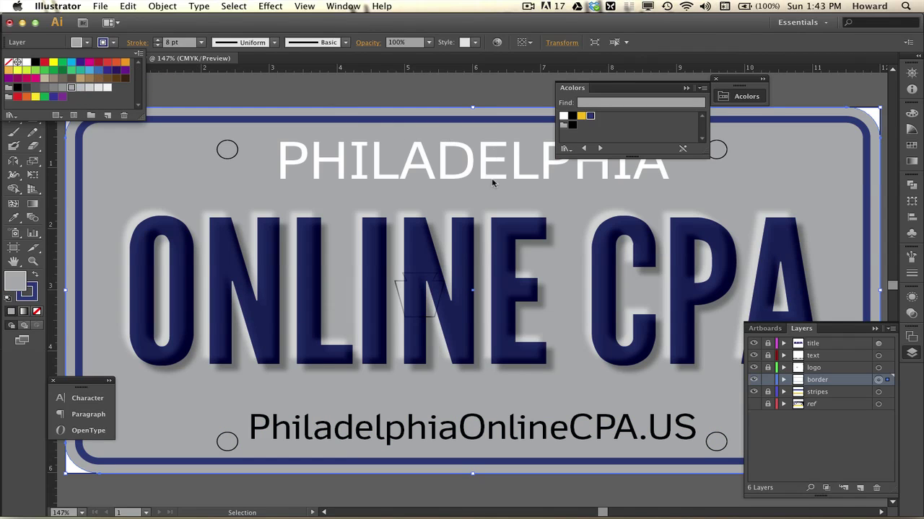
left_click(830, 388)
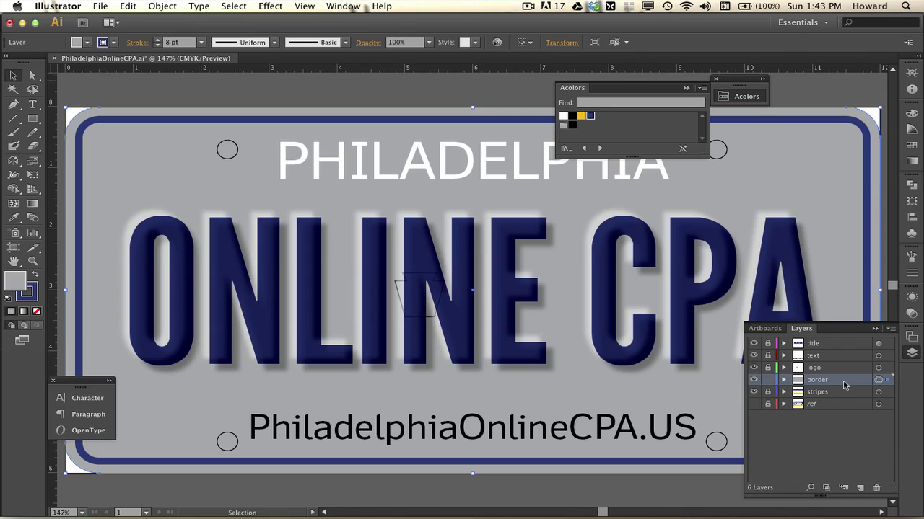
left_click_drag(844, 385, 849, 399)
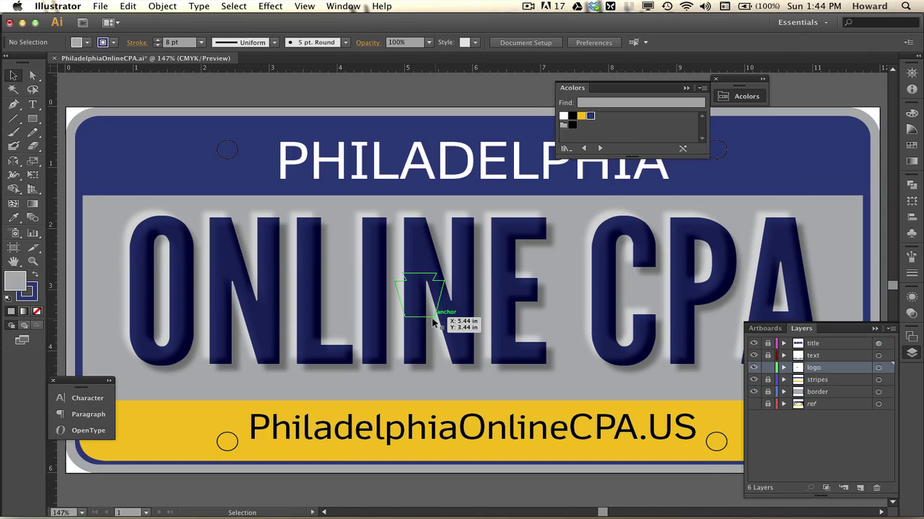
Step: Drag the keystone between ONLINE and CPA and move it onto the title layer
left_click(433, 321)
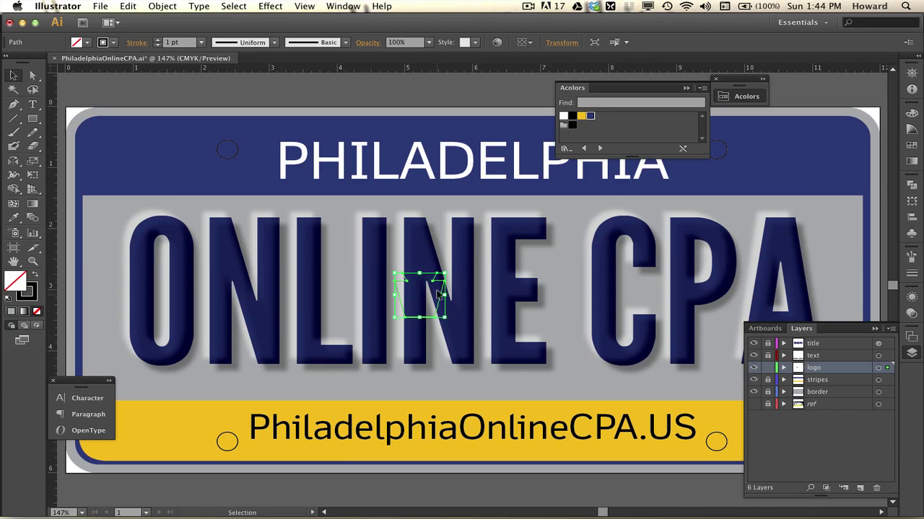
left_click_drag(439, 283, 583, 288)
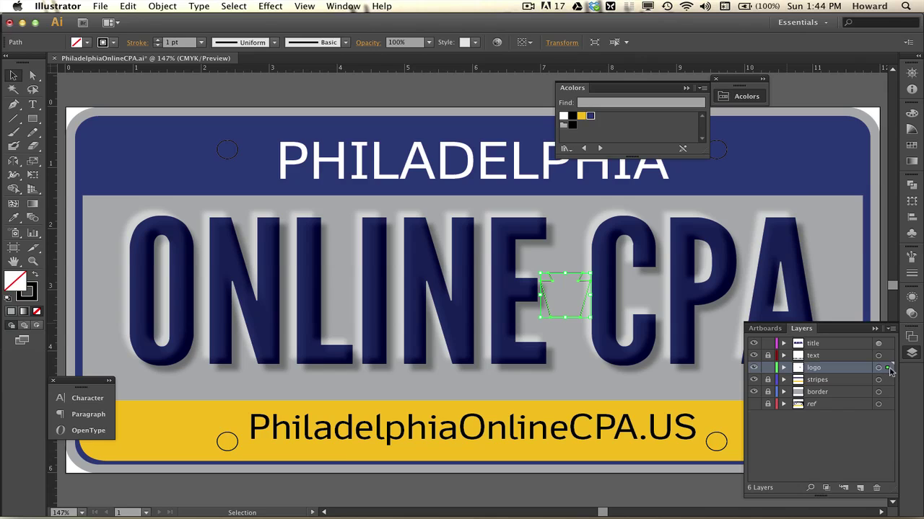
left_click(888, 344)
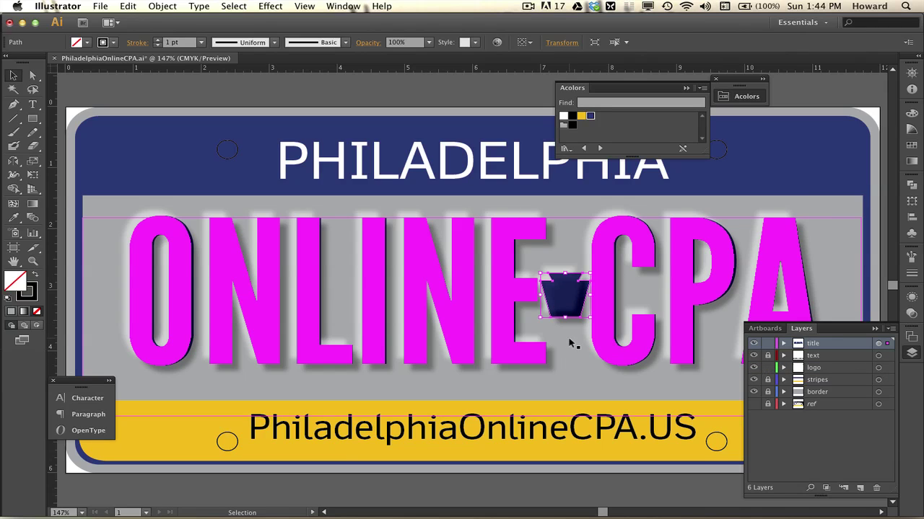
left_click_drag(570, 343, 574, 340)
left_click(488, 84)
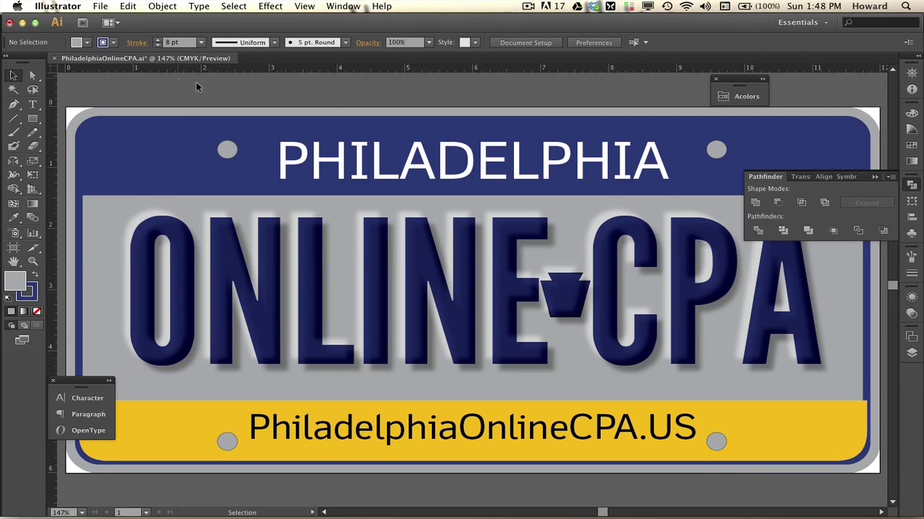
Step: Select the plate with the four bolt circles and apply Pathfinder Minus Front
left_click_drag(189, 82, 754, 473)
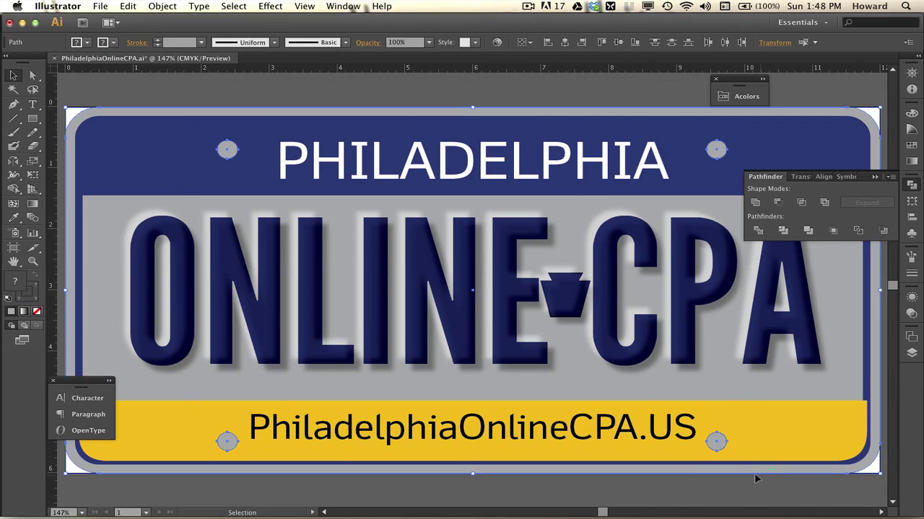
left_click(778, 202)
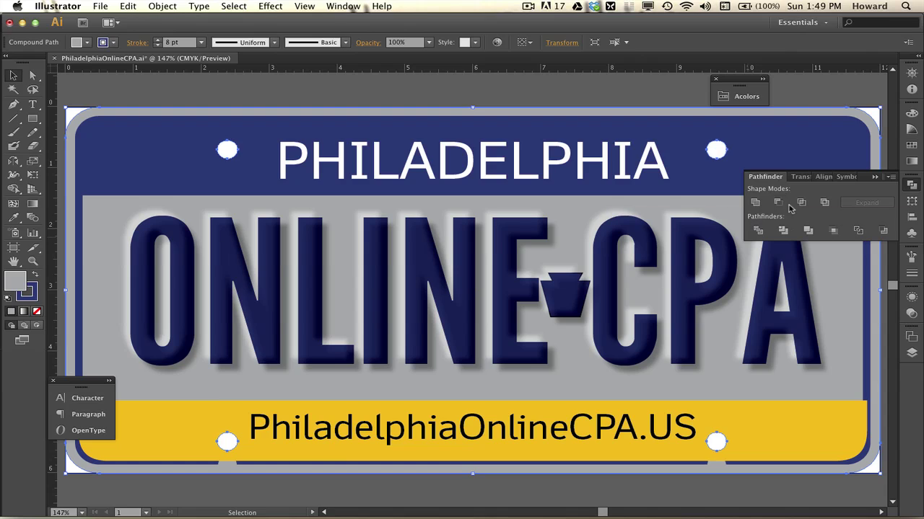
left_click(649, 101)
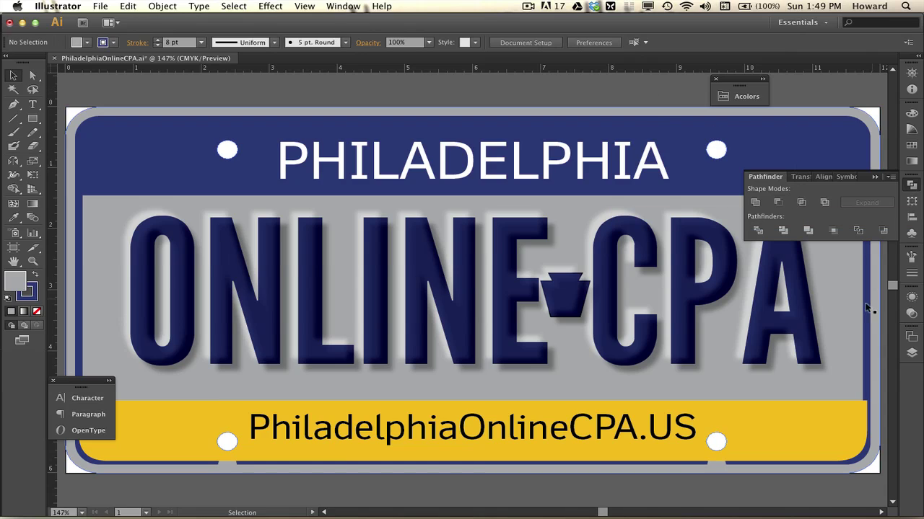
left_click(912, 353)
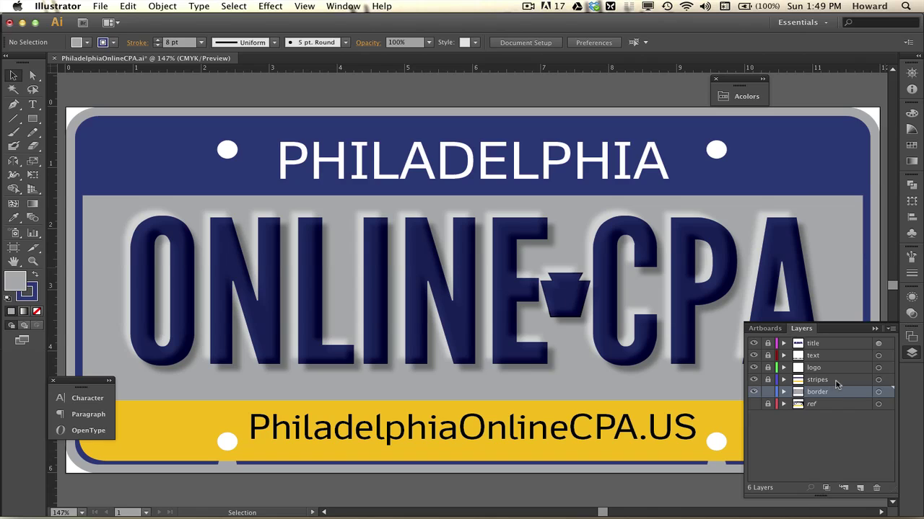
left_click_drag(833, 382, 861, 392)
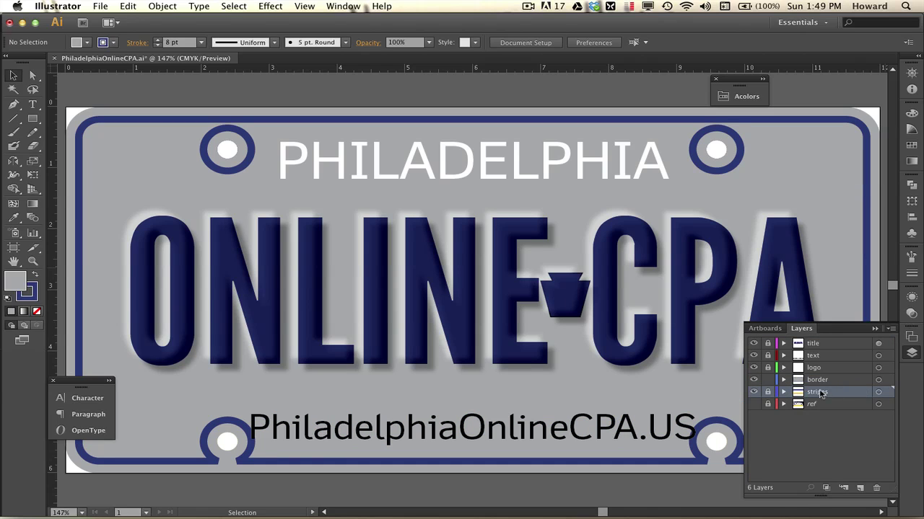
left_click(830, 391, "alt")
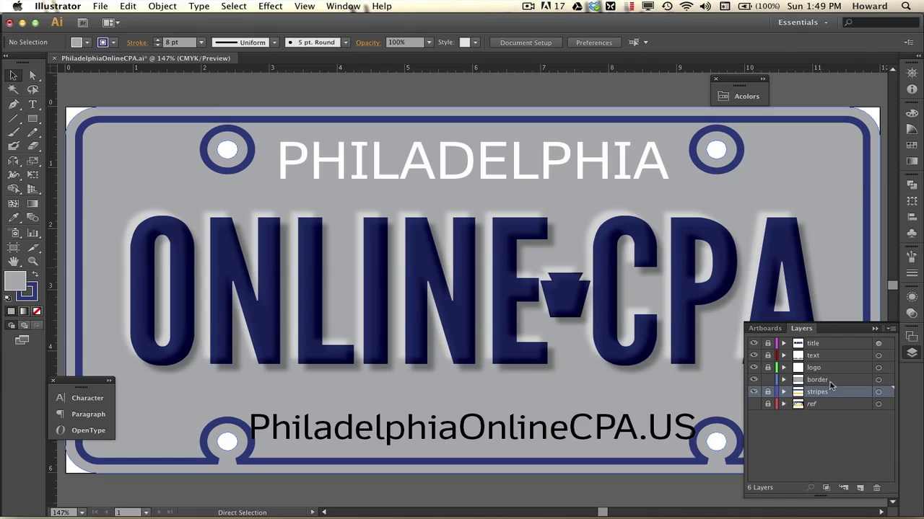
left_click_drag(830, 386, 827, 384)
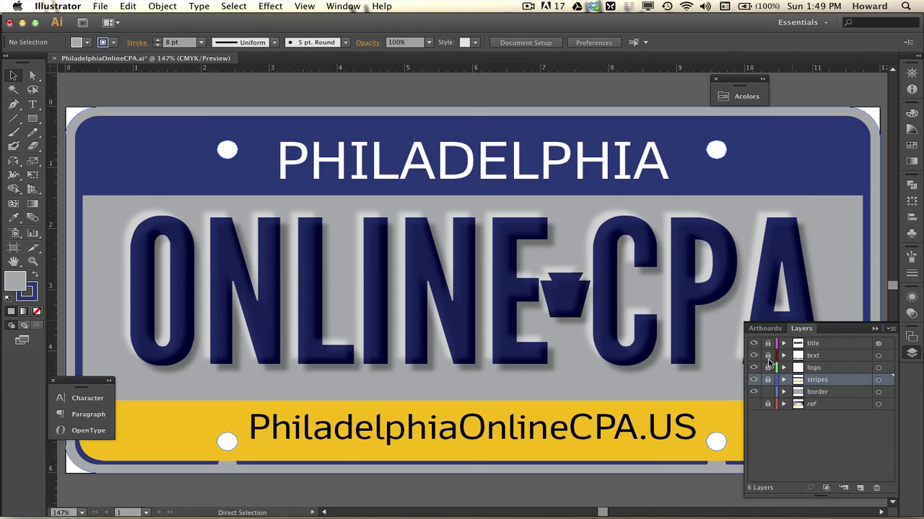
key("super+a")
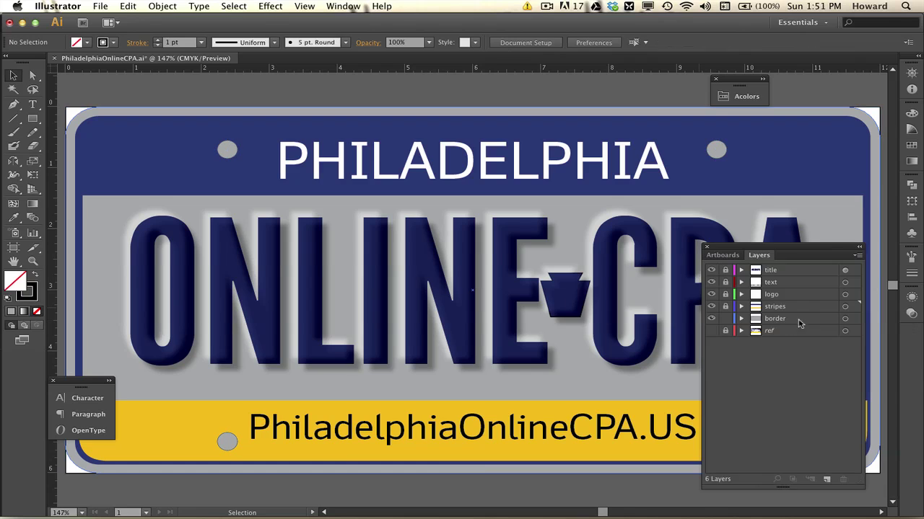
Step: Duplicate the border layer and drag border copy above the stripes layer
left_click(808, 321)
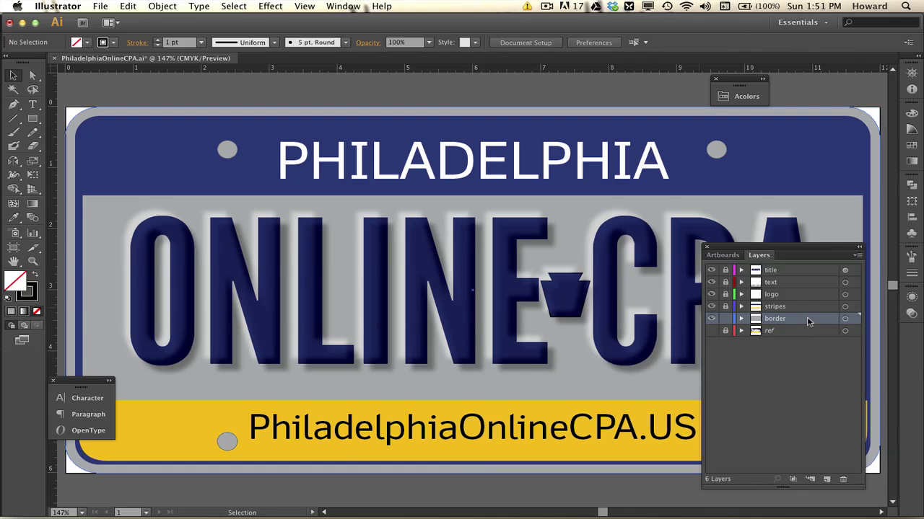
left_click(857, 257)
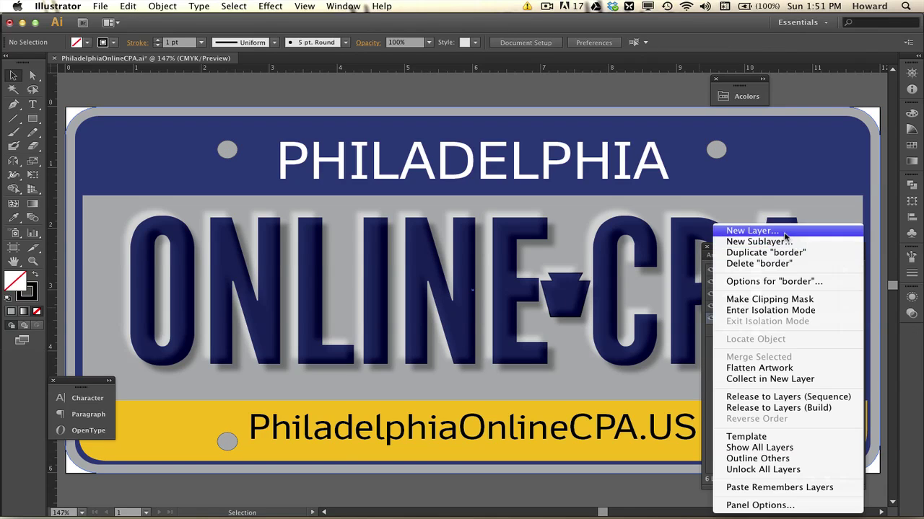
left_click(788, 254)
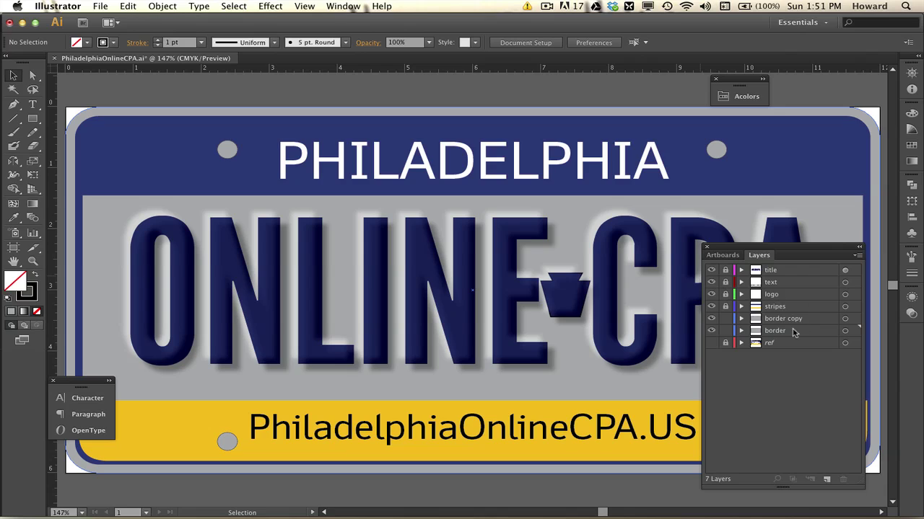
left_click_drag(791, 320, 793, 304)
Step: Set the fill of the border copy artwork to None
left_click(567, 265)
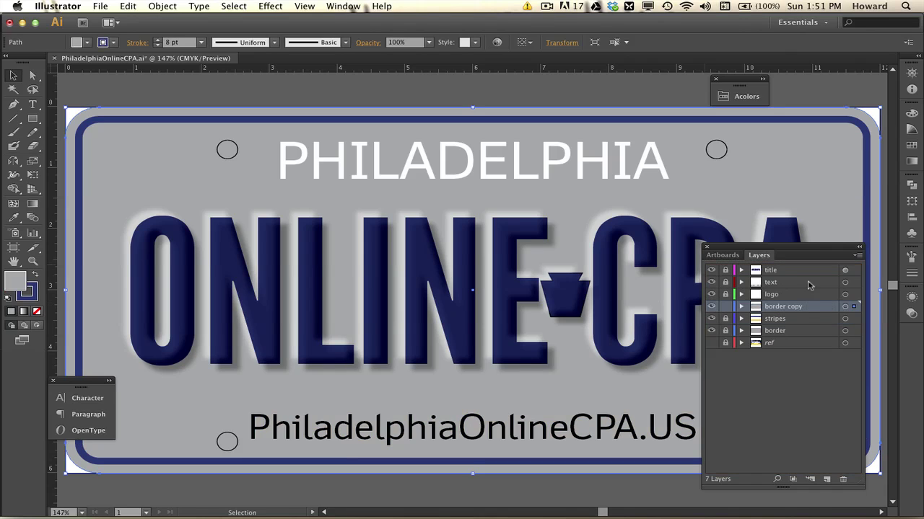
left_click(845, 306)
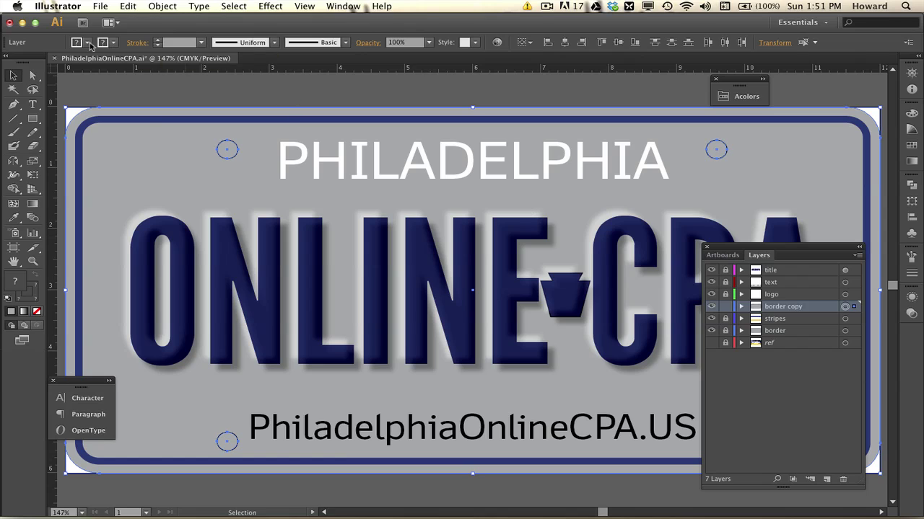
left_click(86, 43)
left_click(8, 62)
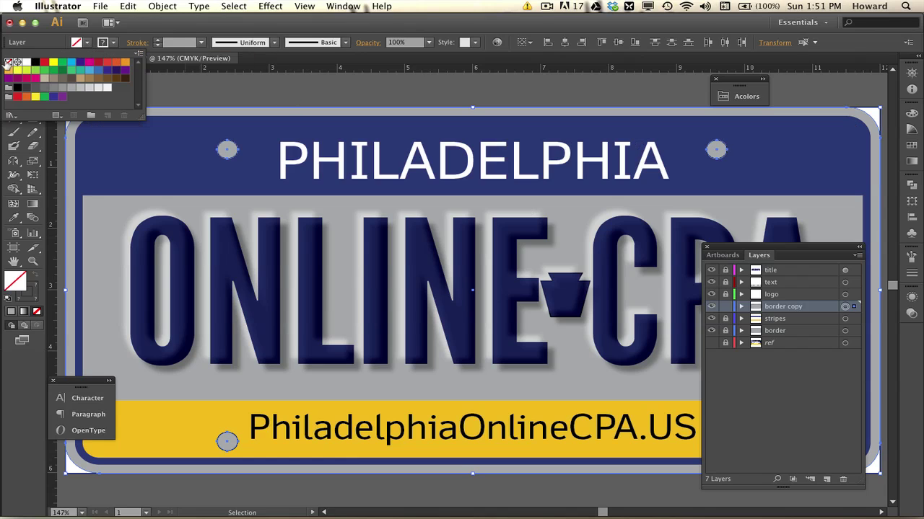
left_click(263, 84)
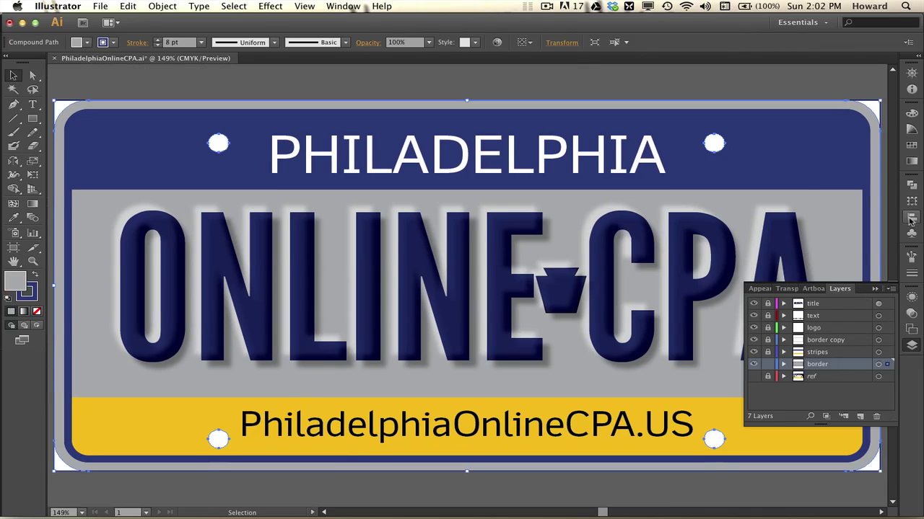
Step: Apply a linear gradient to the plate and add stops, one at 24.89%
left_click(912, 163)
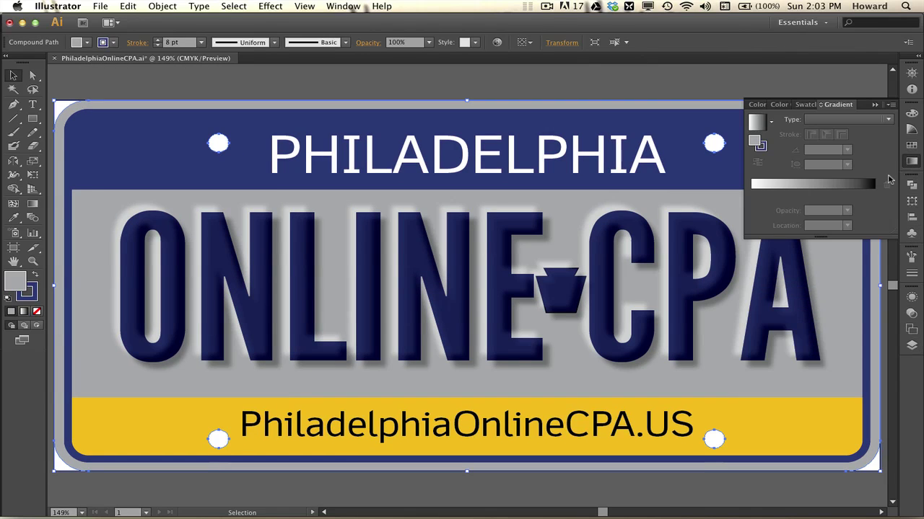
left_click(844, 119)
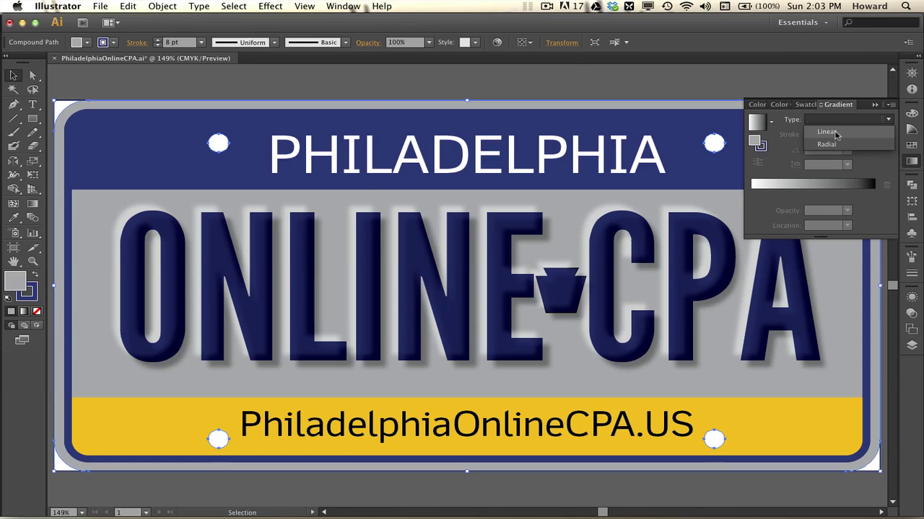
left_click(831, 130)
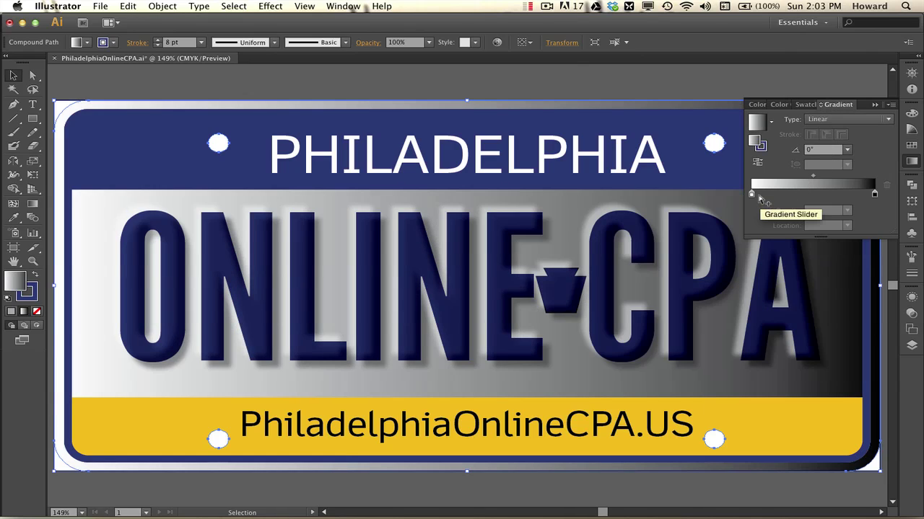
left_click(782, 194)
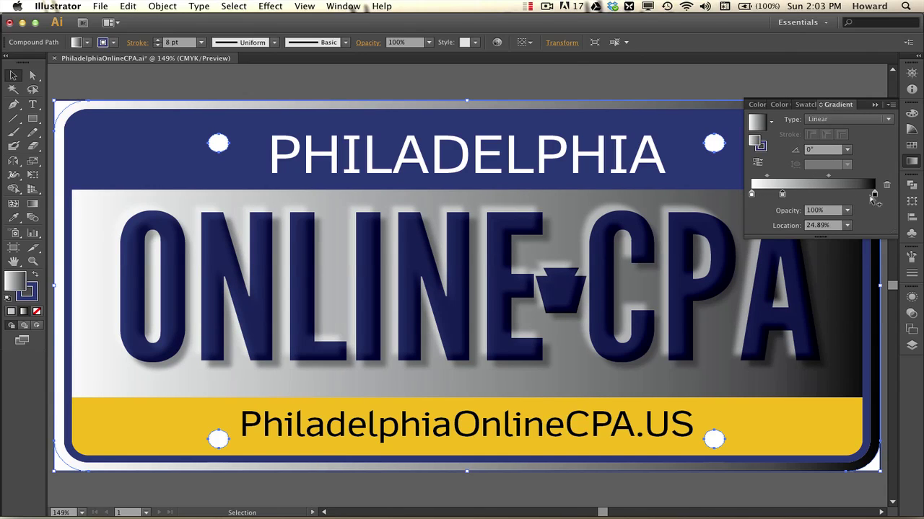
left_click(846, 194)
Step: Colour the new stops light grey and 30% grey, moving one to about 41%
double_click(846, 194)
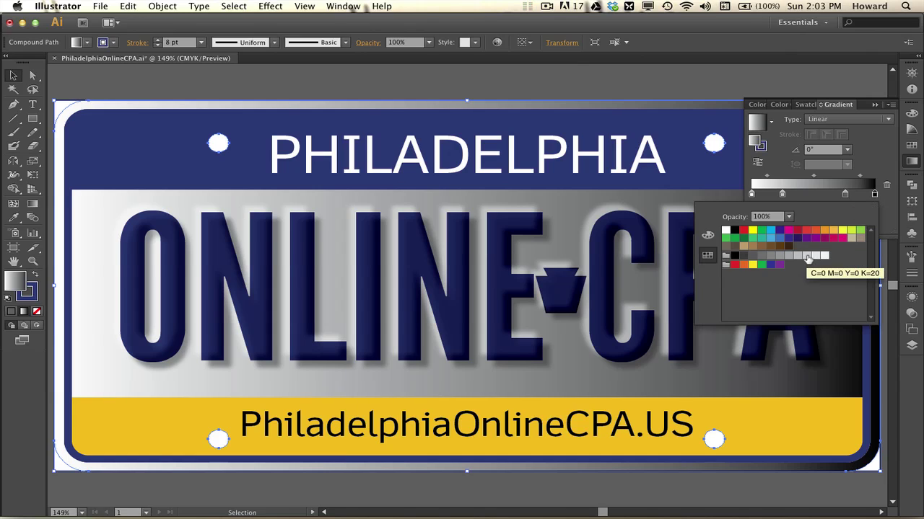
left_click(806, 254)
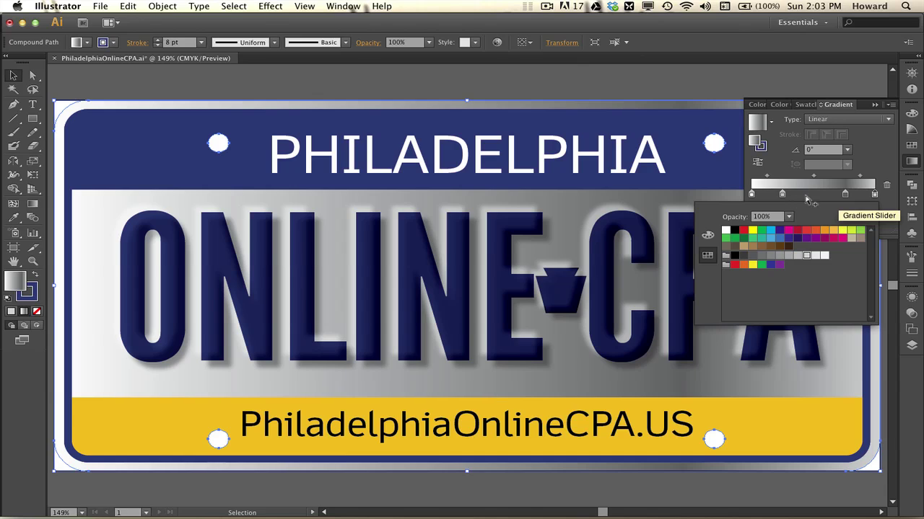
left_click(782, 195)
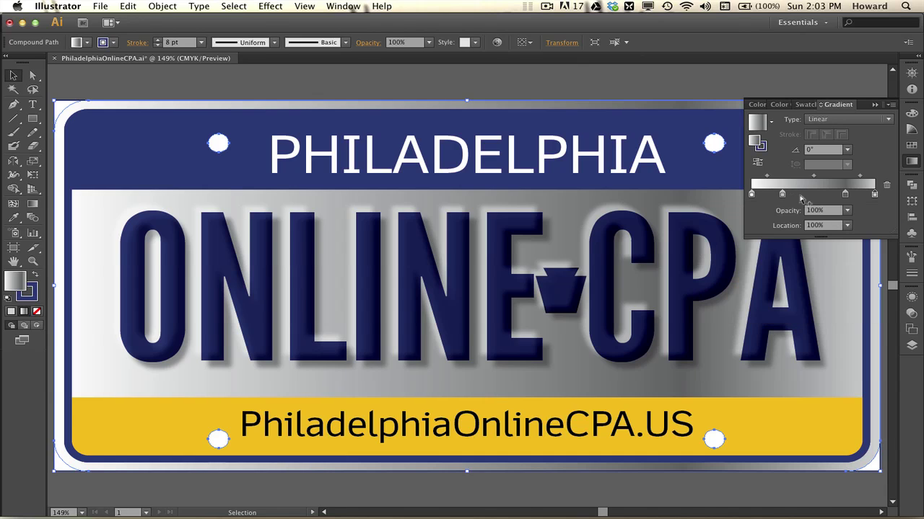
mouse_move(783, 195)
left_mouse_down()
mouse_move(848, 195)
mouse_move(786, 194)
left_mouse_up()
double_click(786, 194)
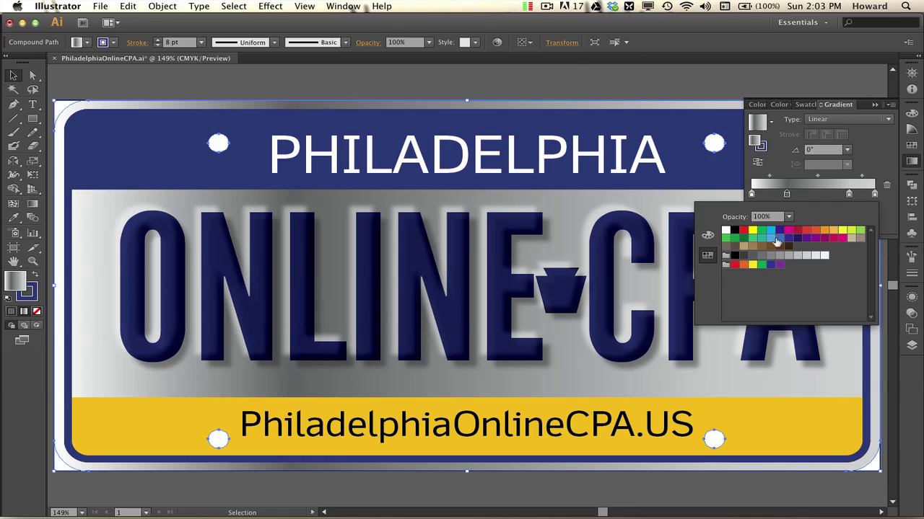
left_click(796, 256)
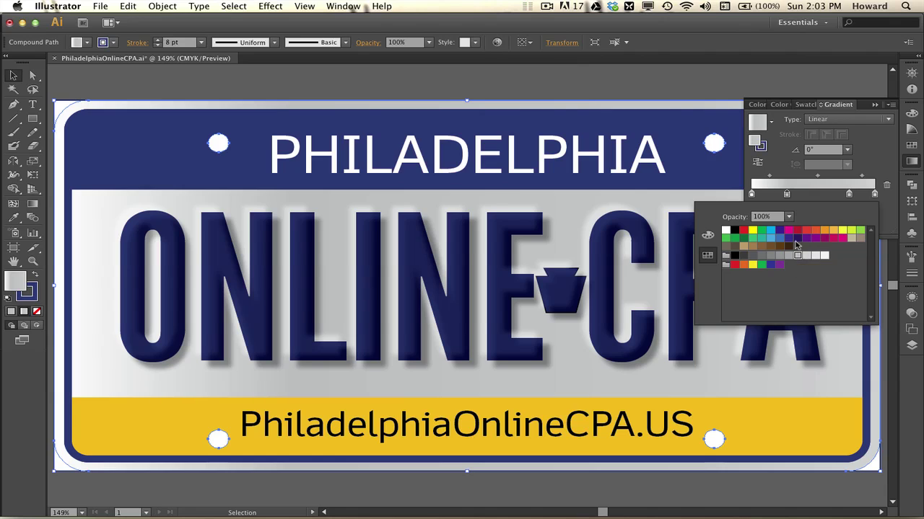
left_click(779, 168)
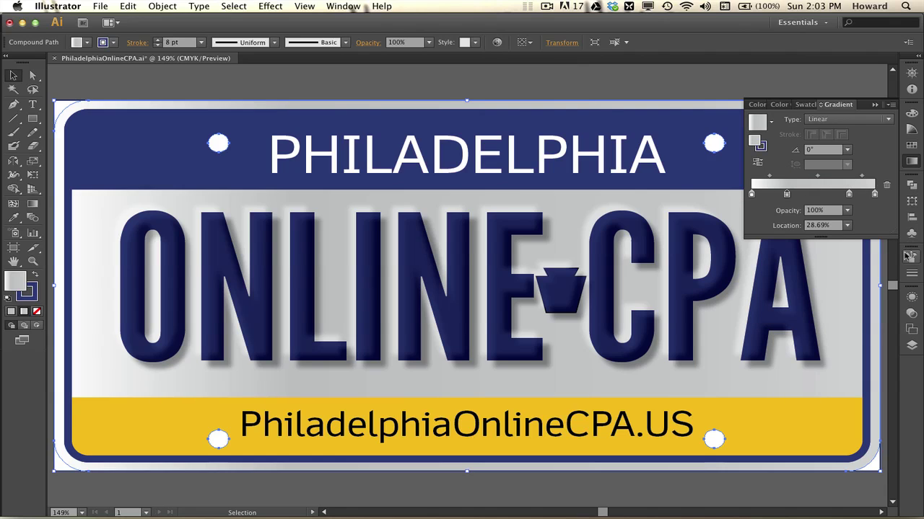
left_click(911, 345)
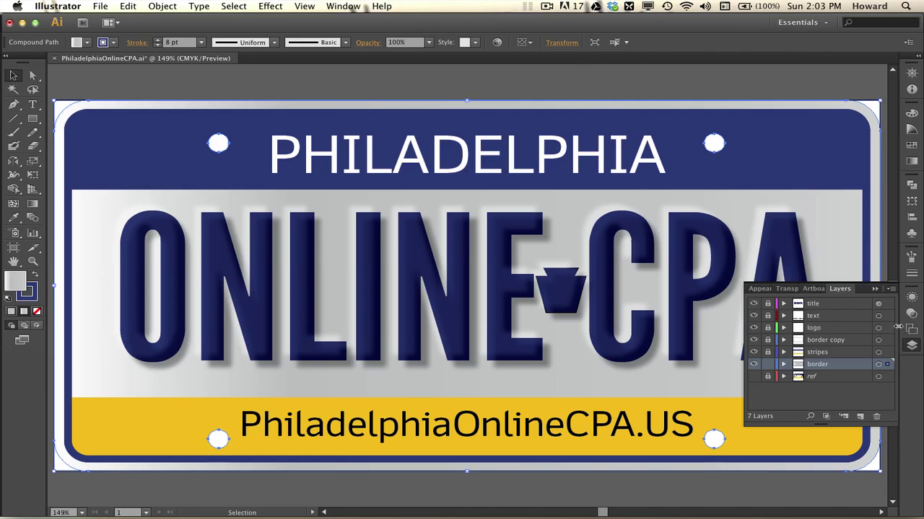
Step: Apply a Soft Grain texture (Intensity 26, Contrast 50) to the plate's gradient fill
left_click(910, 299)
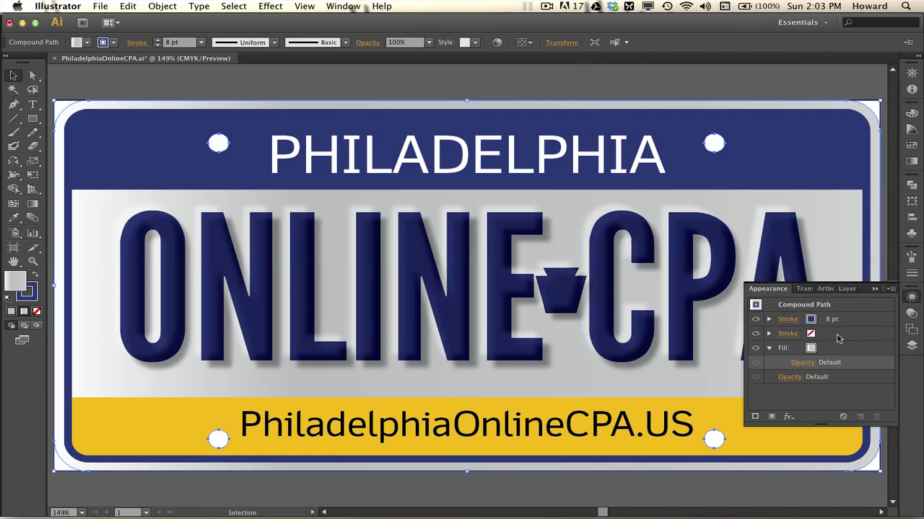
left_click(802, 354)
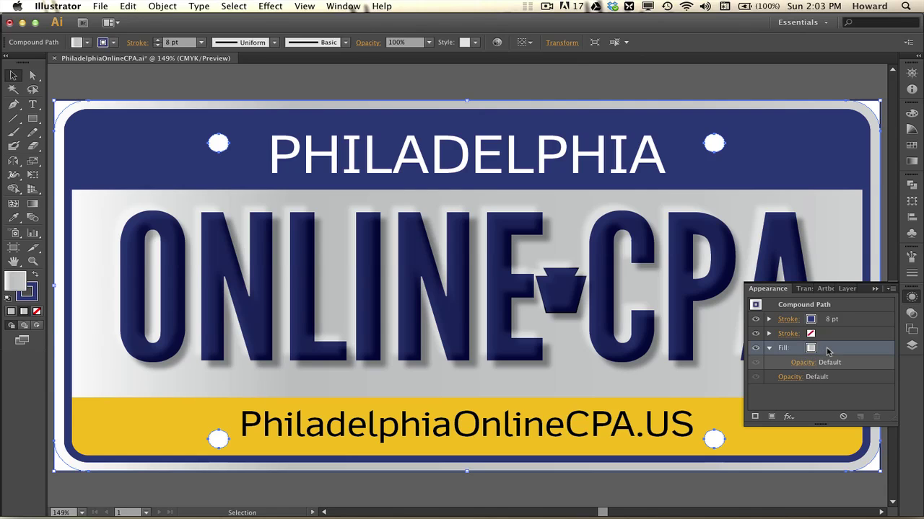
left_click(788, 417)
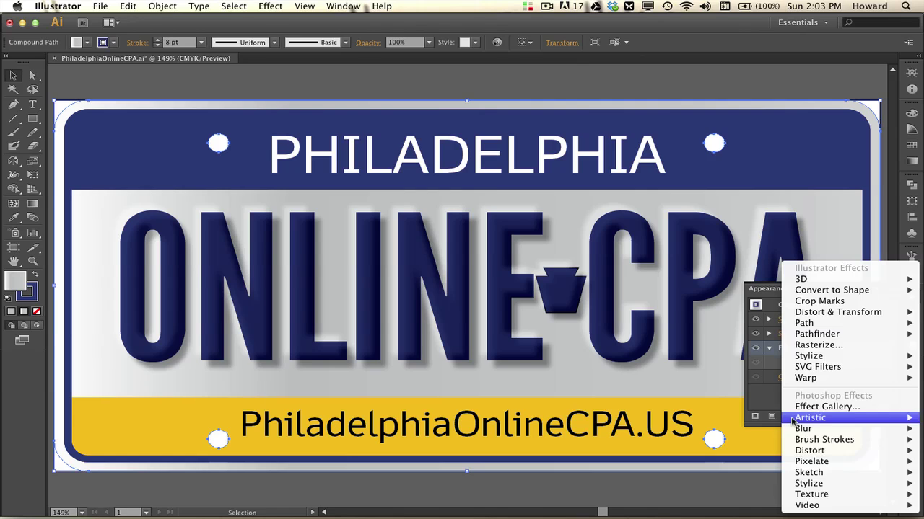
left_click(808, 407)
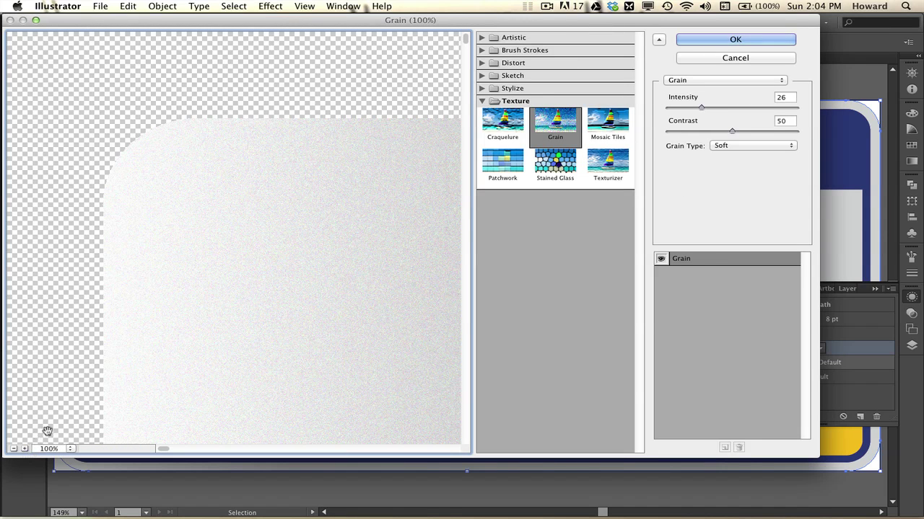
left_click(13, 450)
left_click(13, 449)
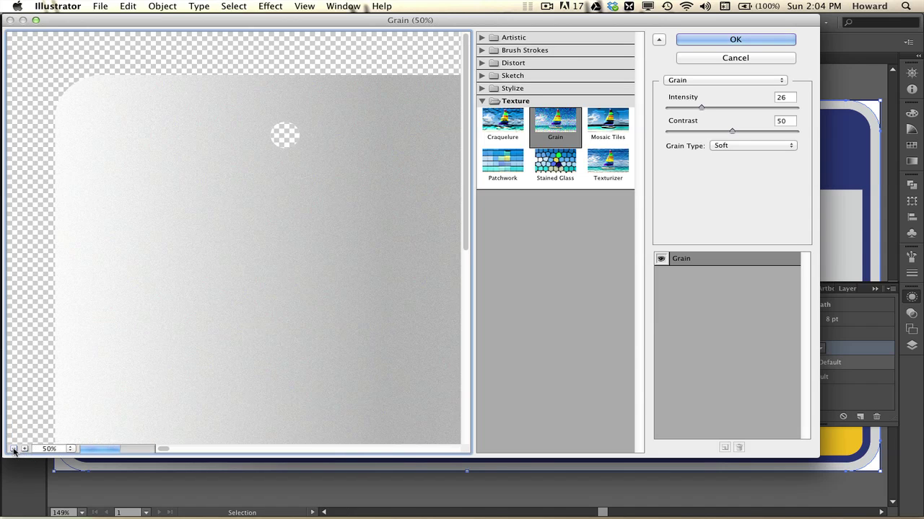
left_click(13, 449)
left_click(13, 450)
left_click(13, 449)
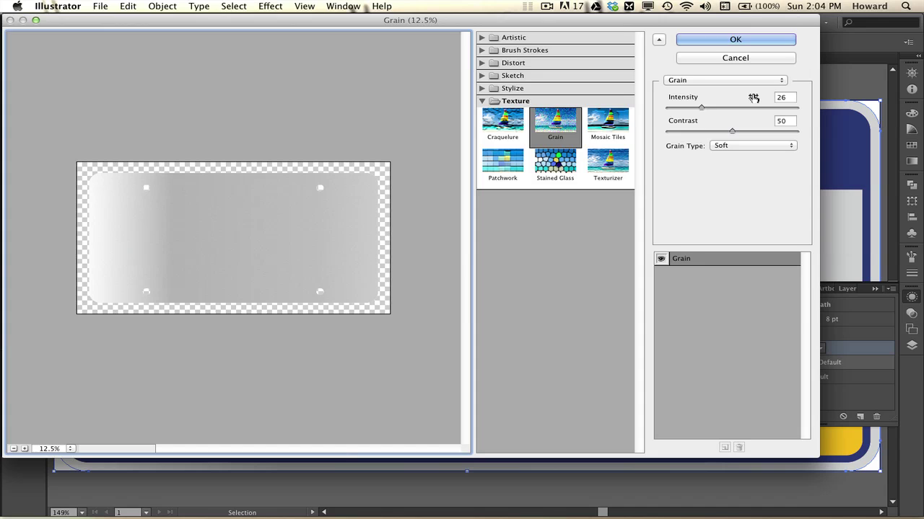
left_click(736, 40)
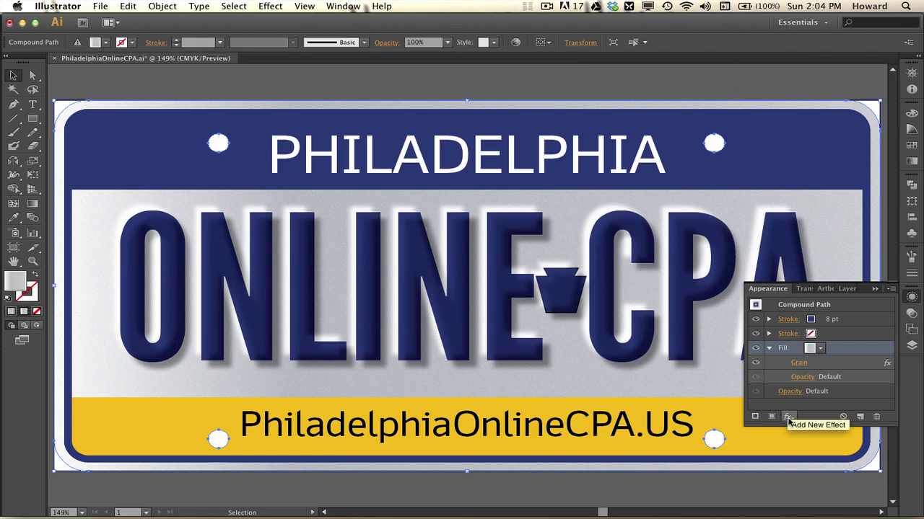
Step: Give the plate fill a Multiply 75% drop shadow with 0.05 in offsets and 0.07 in blur
left_click(789, 416)
mouse_move(792, 419)
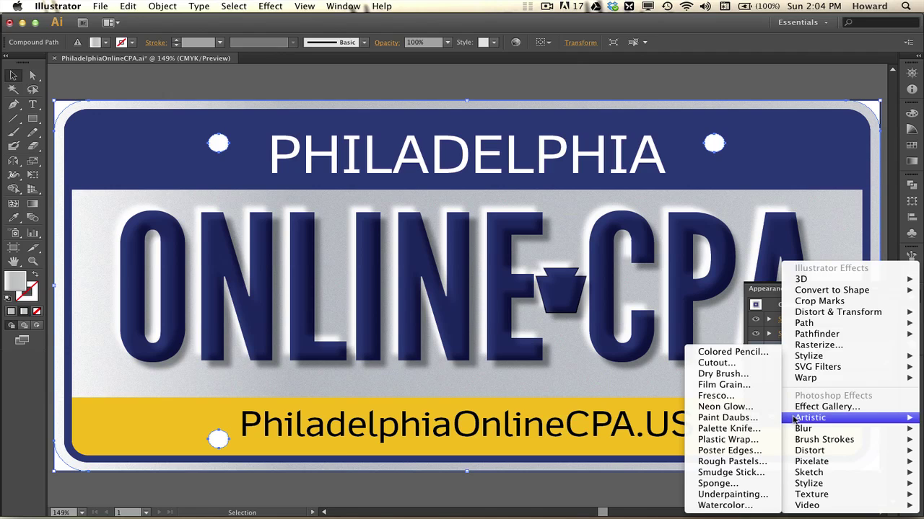
mouse_move(798, 357)
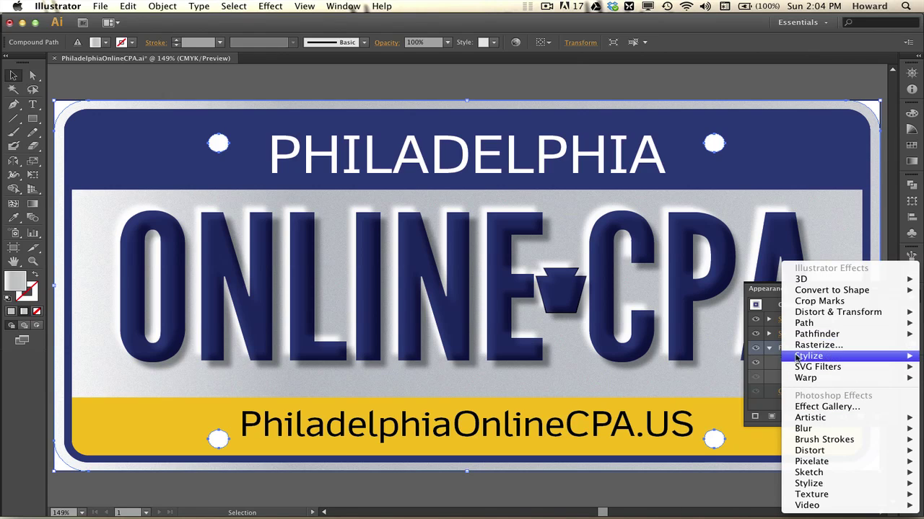
left_click(729, 357)
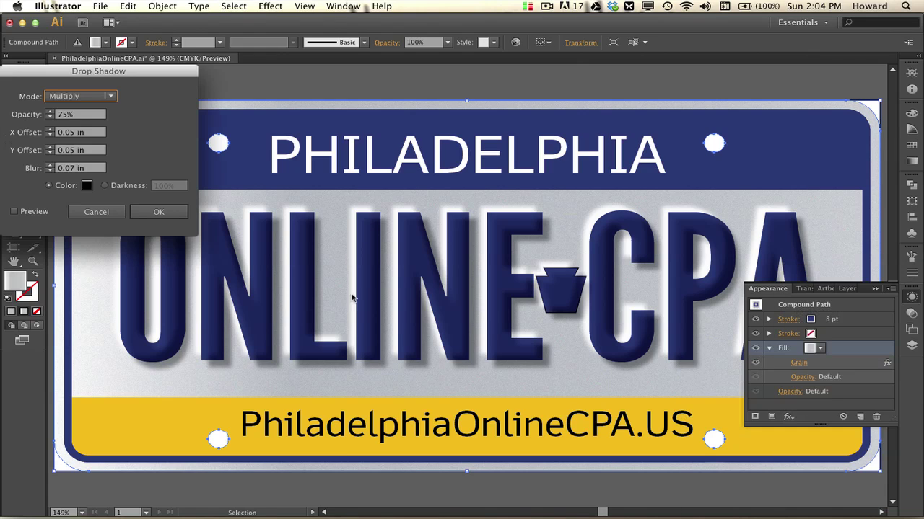
left_click(15, 212)
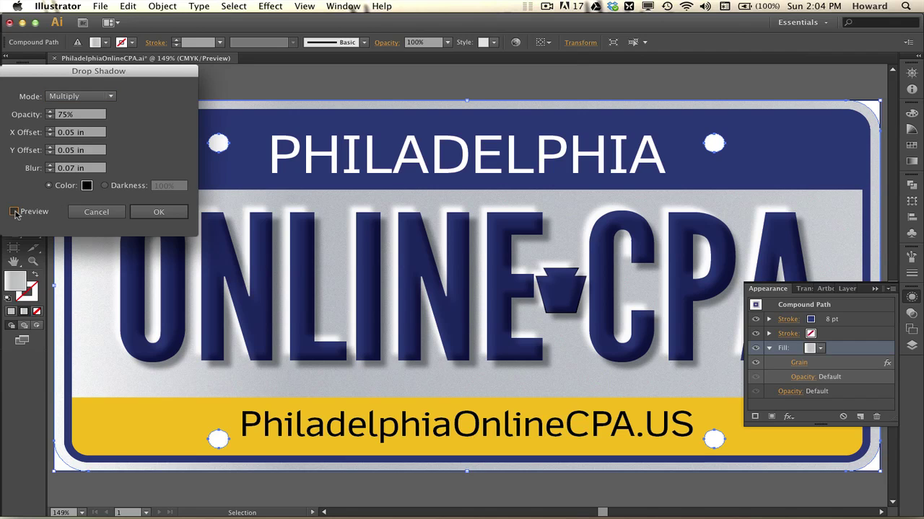
left_click(158, 213)
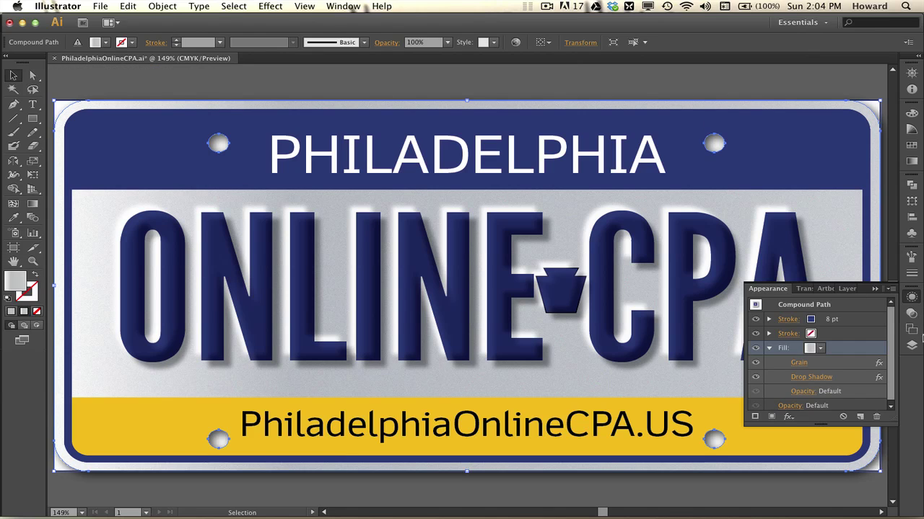
left_click(771, 350)
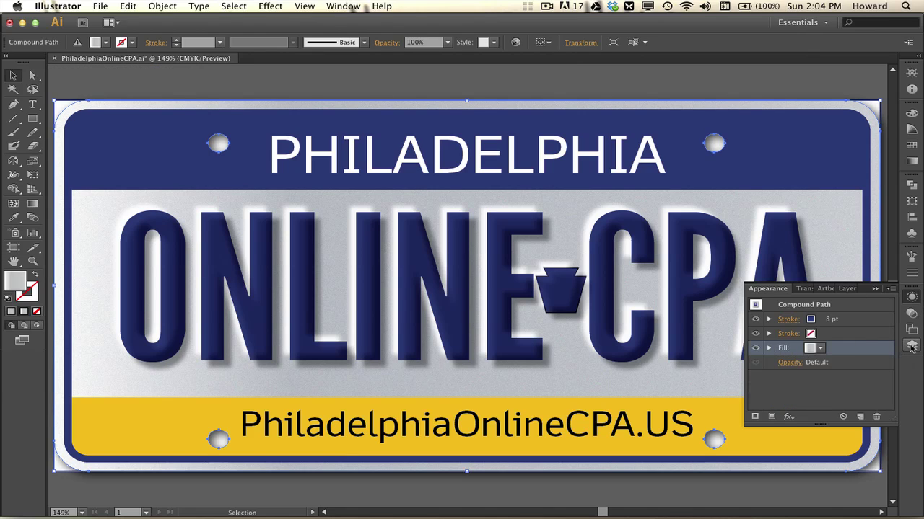
Step: Hide the Layers list, deselect the plate, and switch to the Direct Selection tool
left_click(912, 346)
left_click(912, 347)
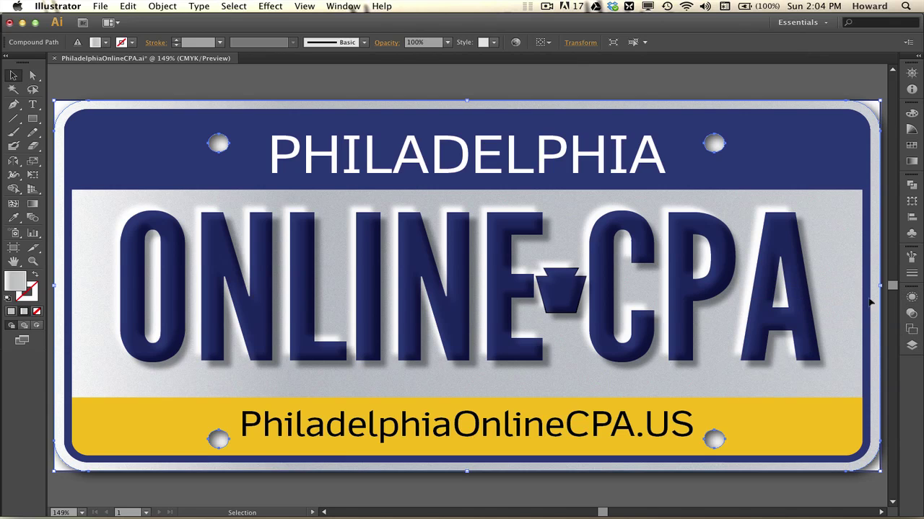
left_click(344, 90)
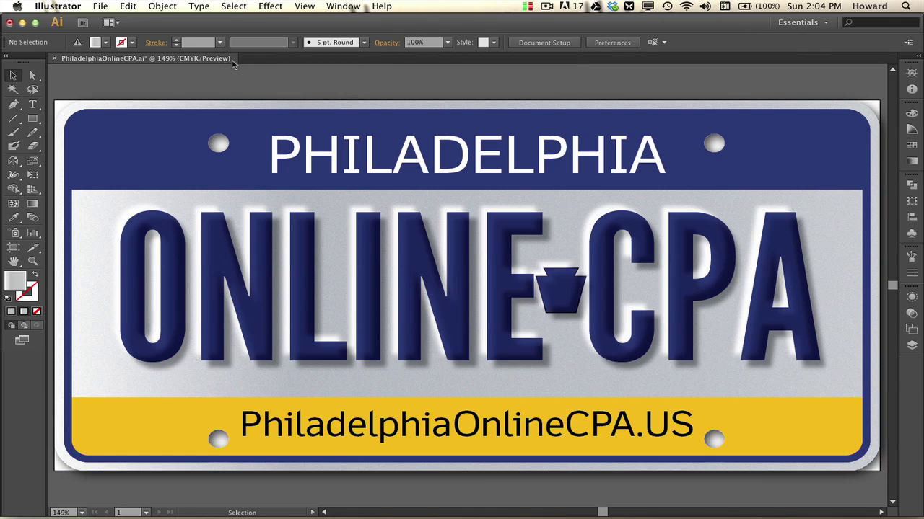
key("a")
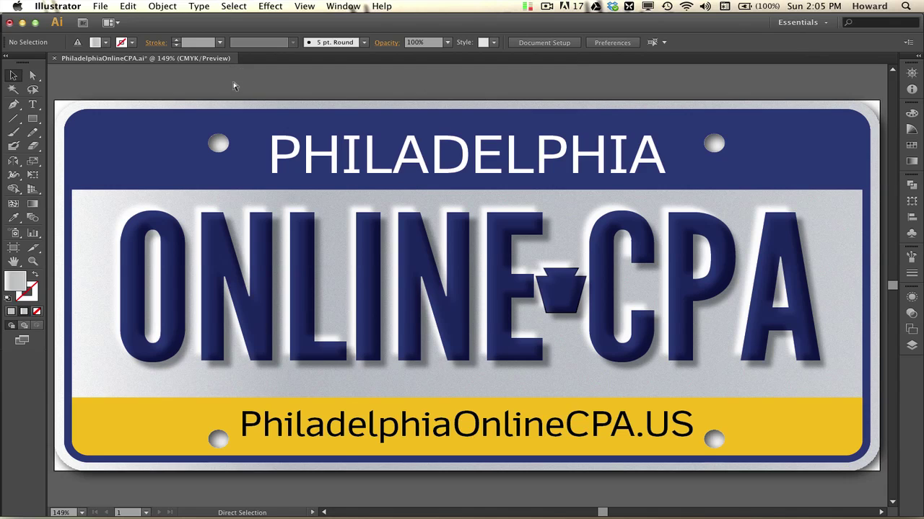